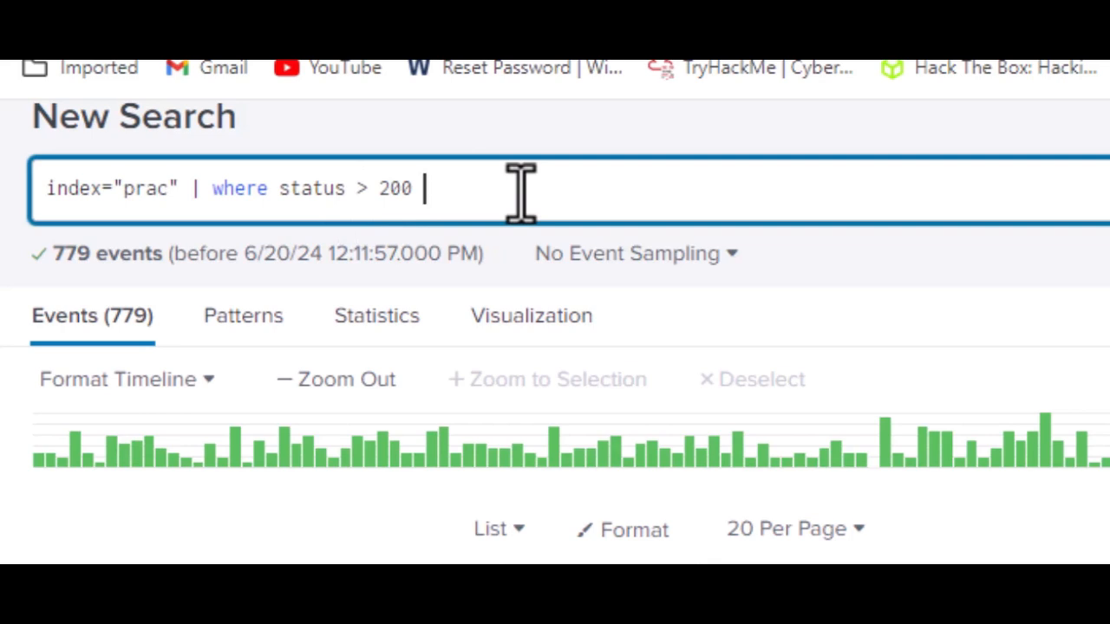
Run the search index="prac" | where status > 200 and look through the matching events
key("Return")
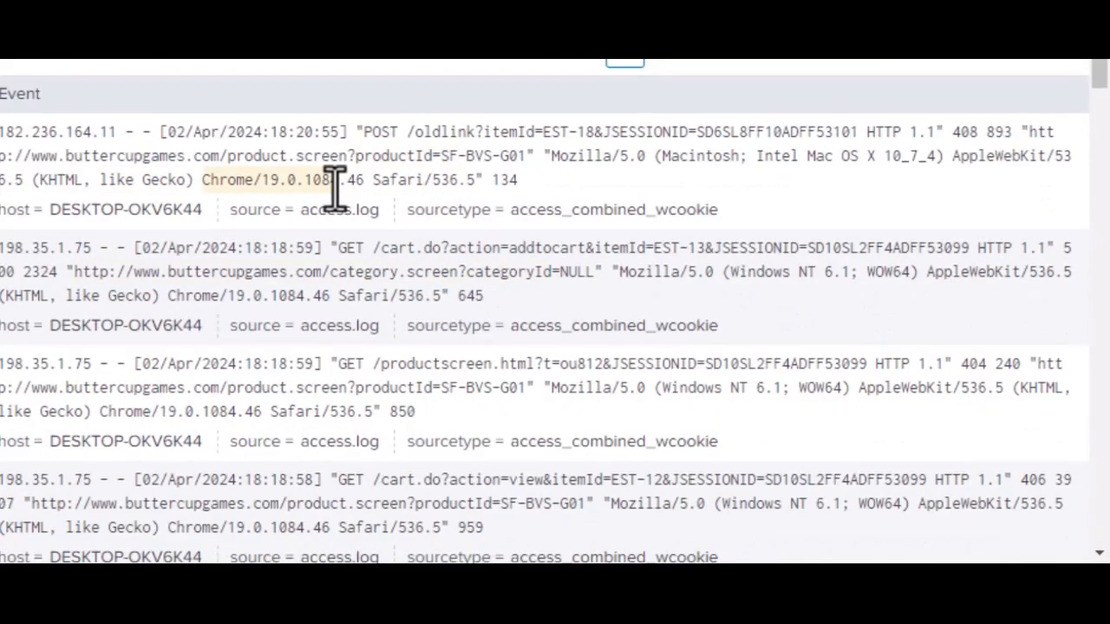
scroll(448, 446, "down", 1)
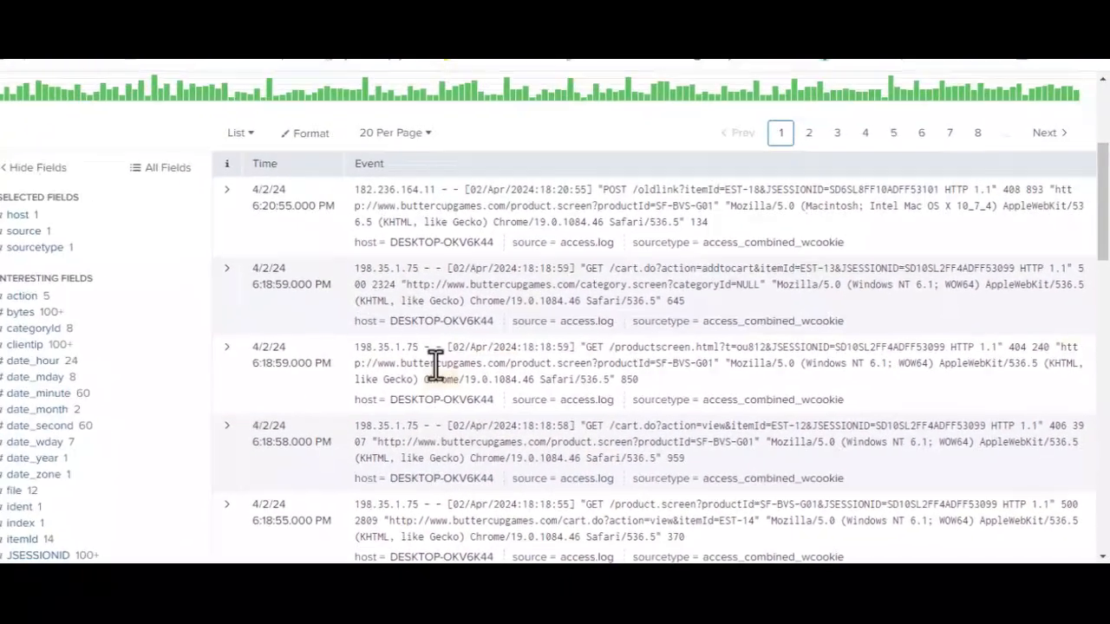
scroll(558, 356, "up", 3)
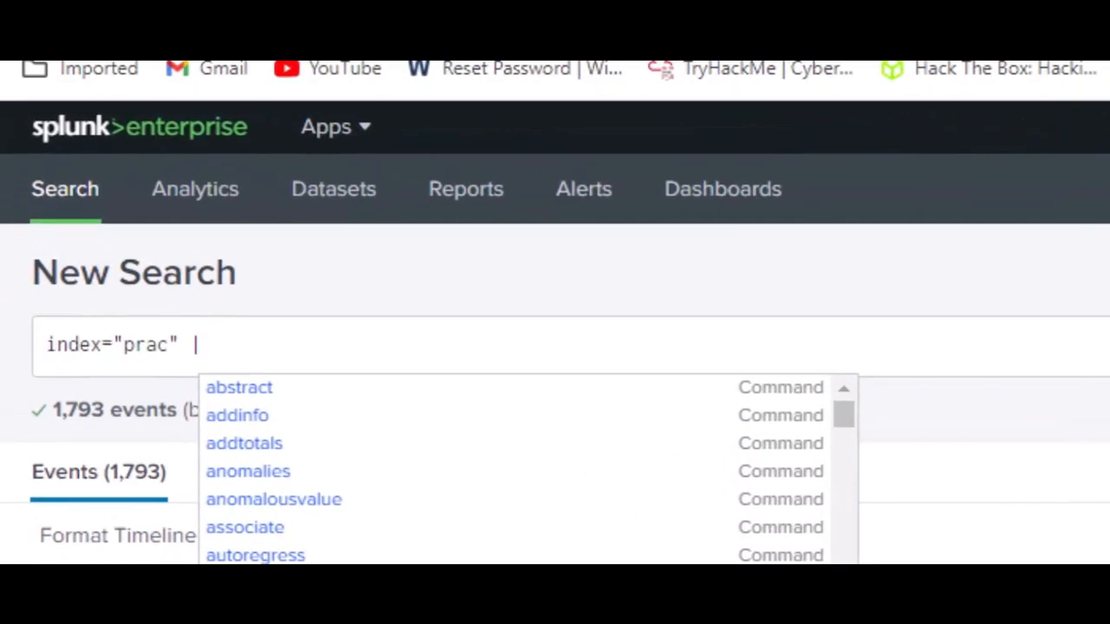
Complete and run the search as index="prac" | iplocation clientip | geostats dc(clientip) by Country
left_click(280, 346)
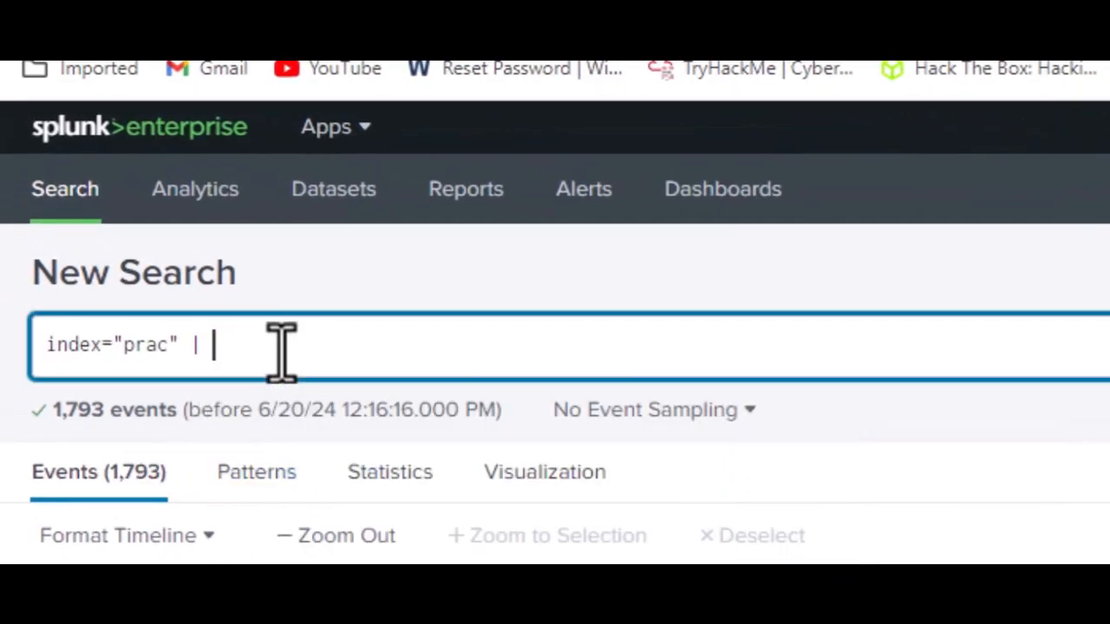
type("ip")
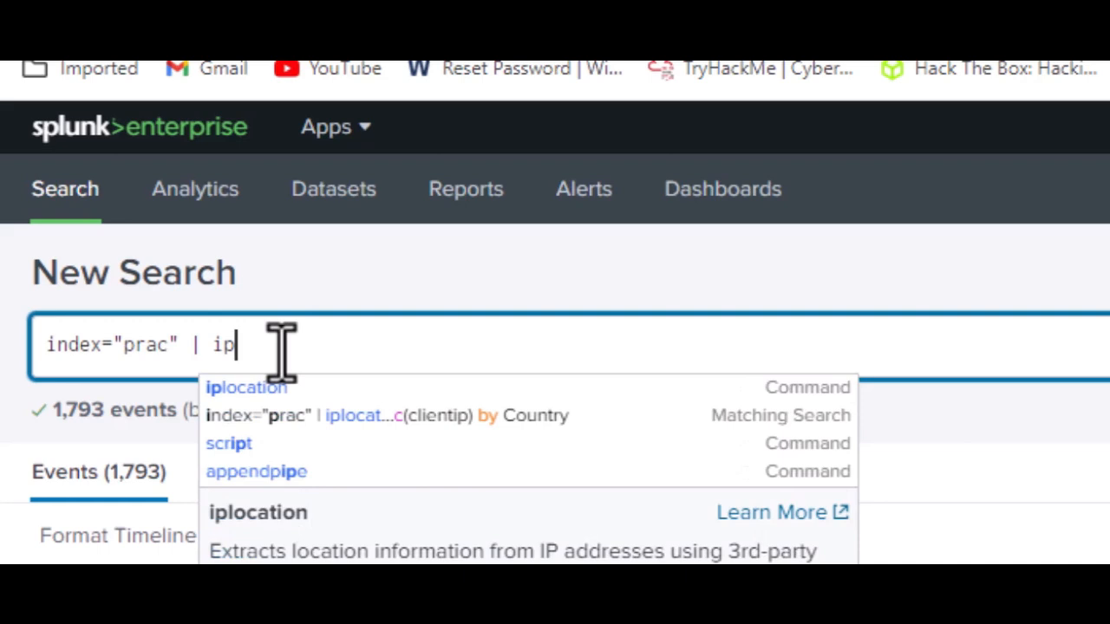
left_click(355, 417)
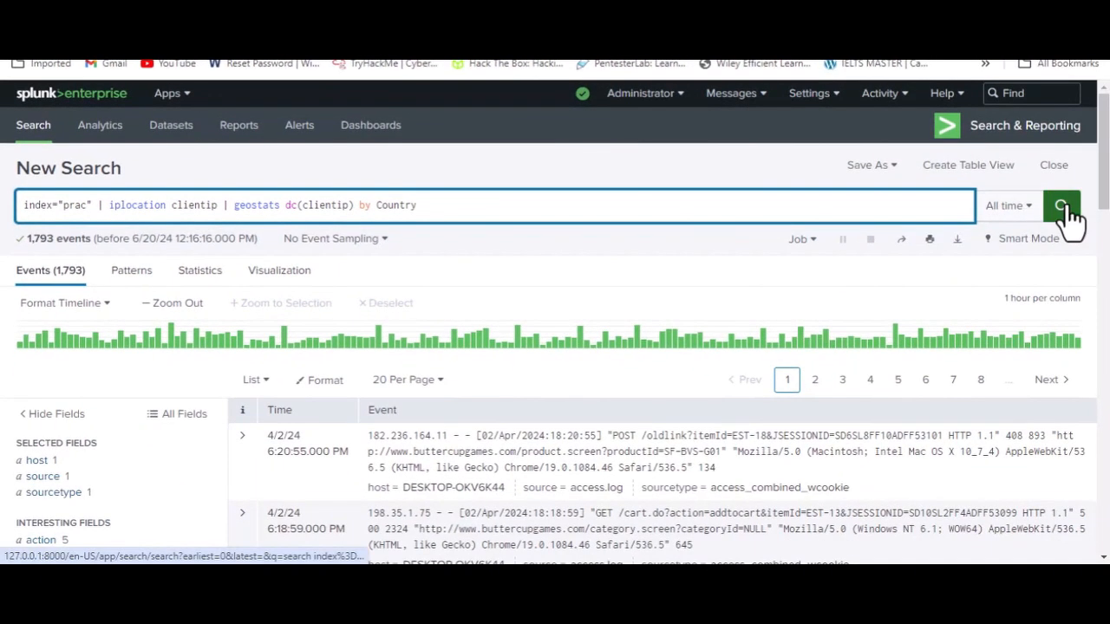
left_click(1064, 208)
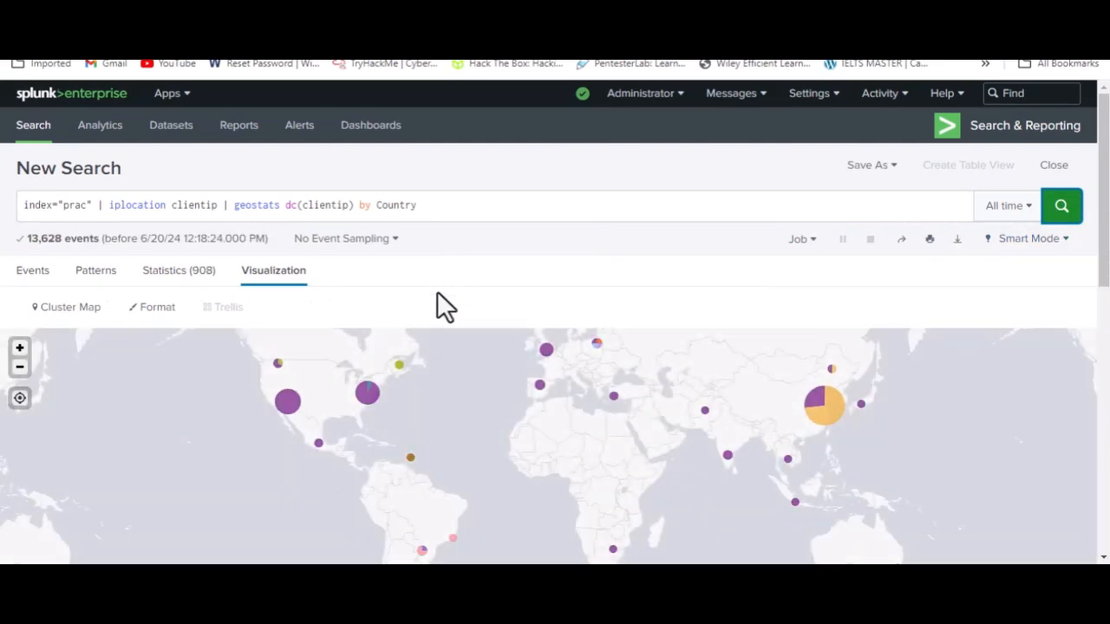
Examine the distinct client IPs by country on the cluster map and in the statistics table
scroll(466, 386, "down", 3)
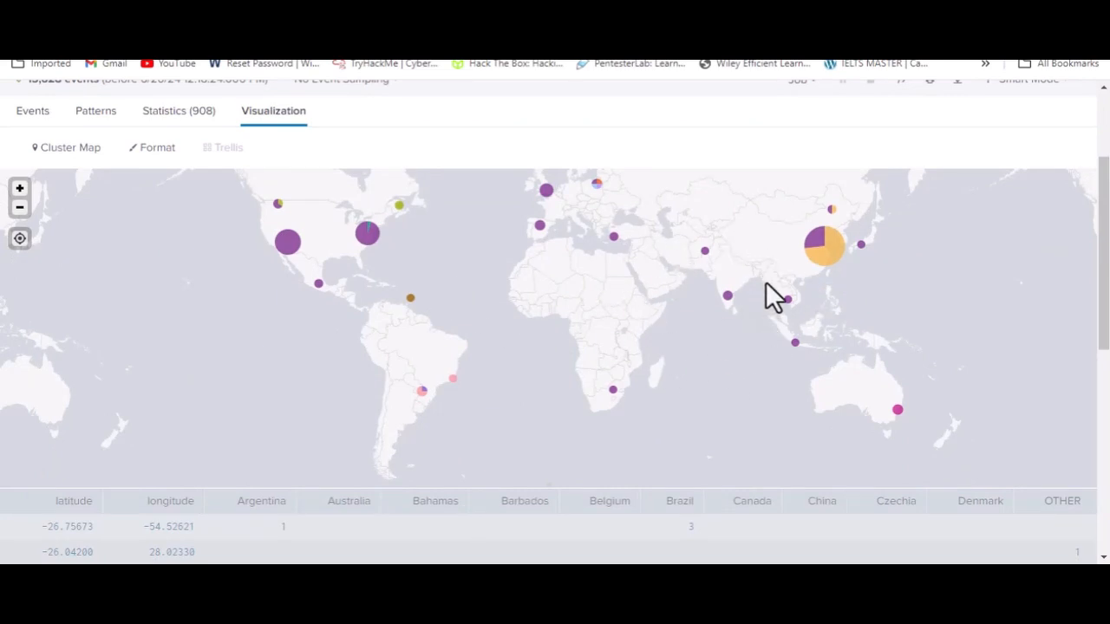
left_click(184, 114)
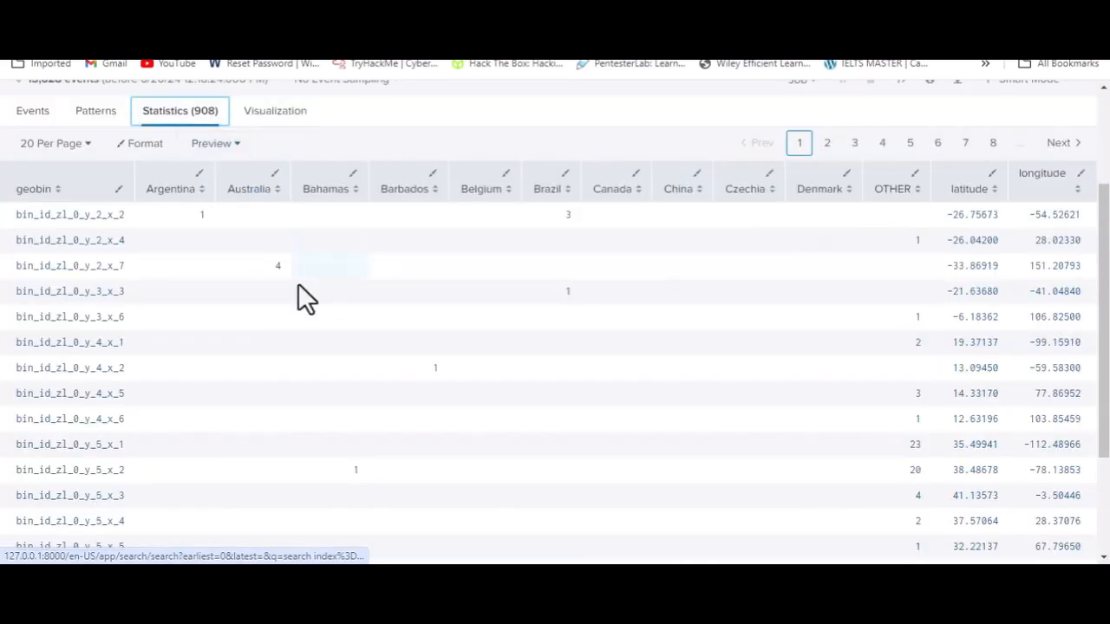
scroll(842, 341, "down", 3)
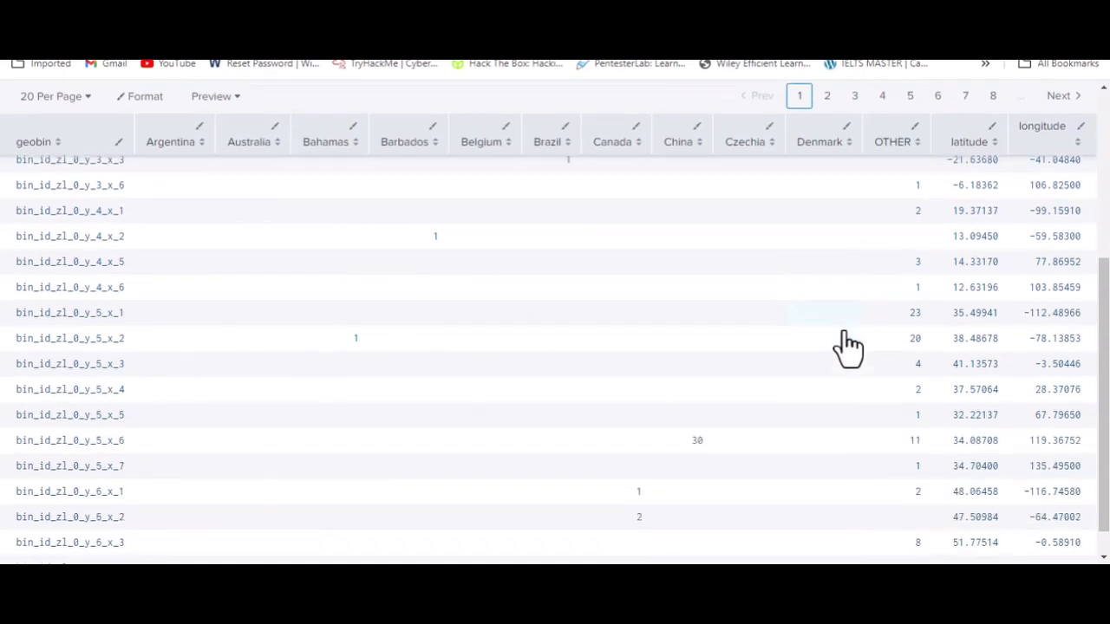
scroll(845, 339, "up", 4)
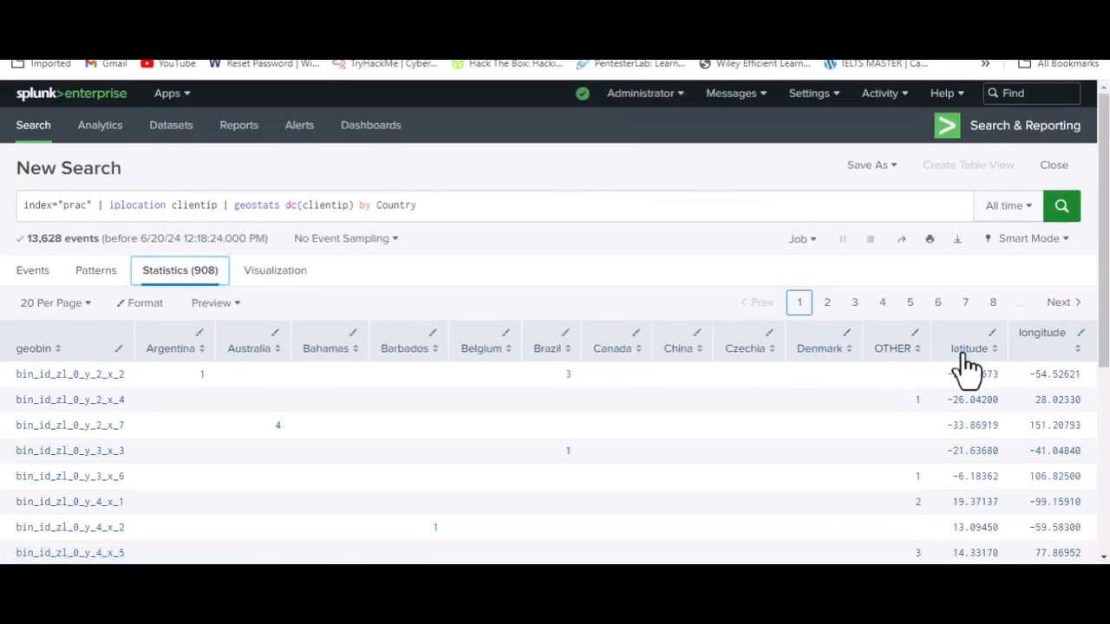
left_click(291, 276)
scroll(402, 382, "down", 3)
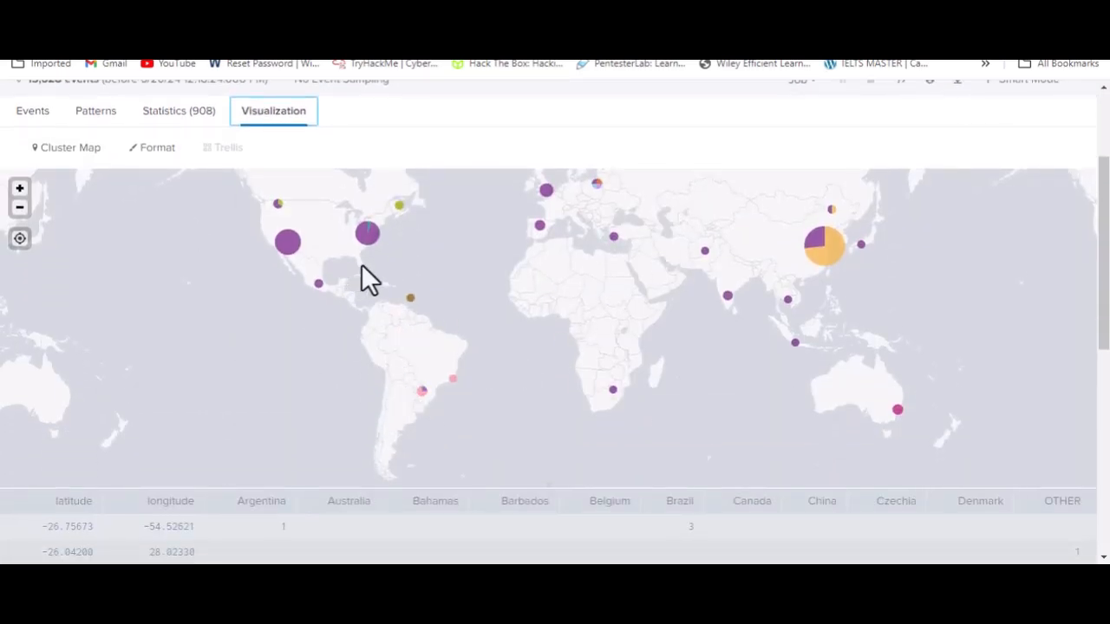
scroll(416, 286, "up", 3)
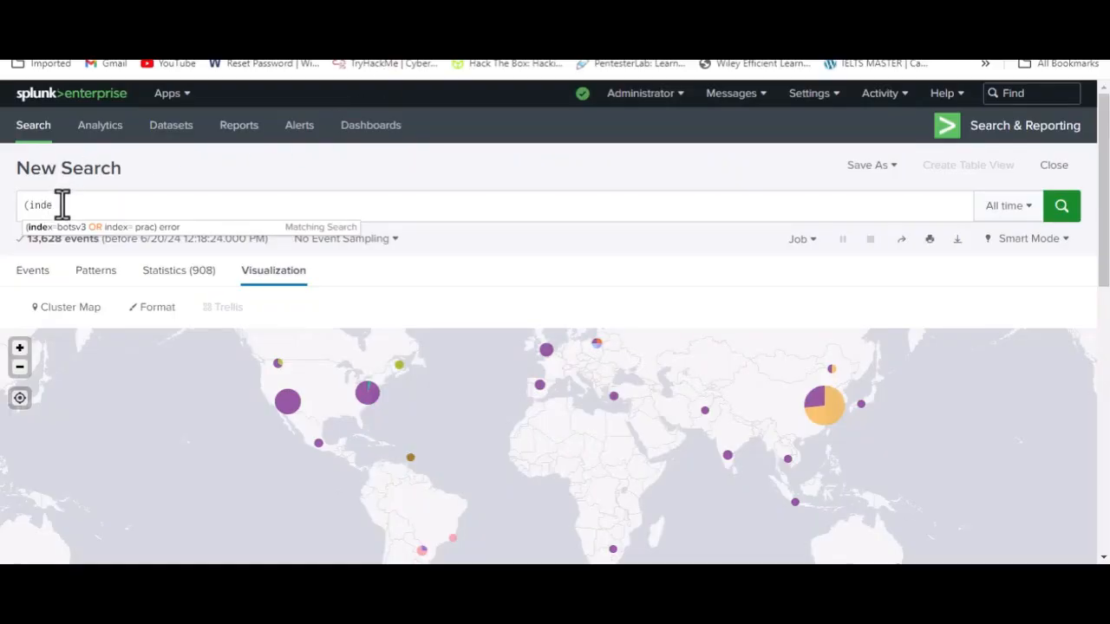
Replace the partial query with (index=botsv3 OR index= prac) error, run it and look through the matching events
left_click(62, 204)
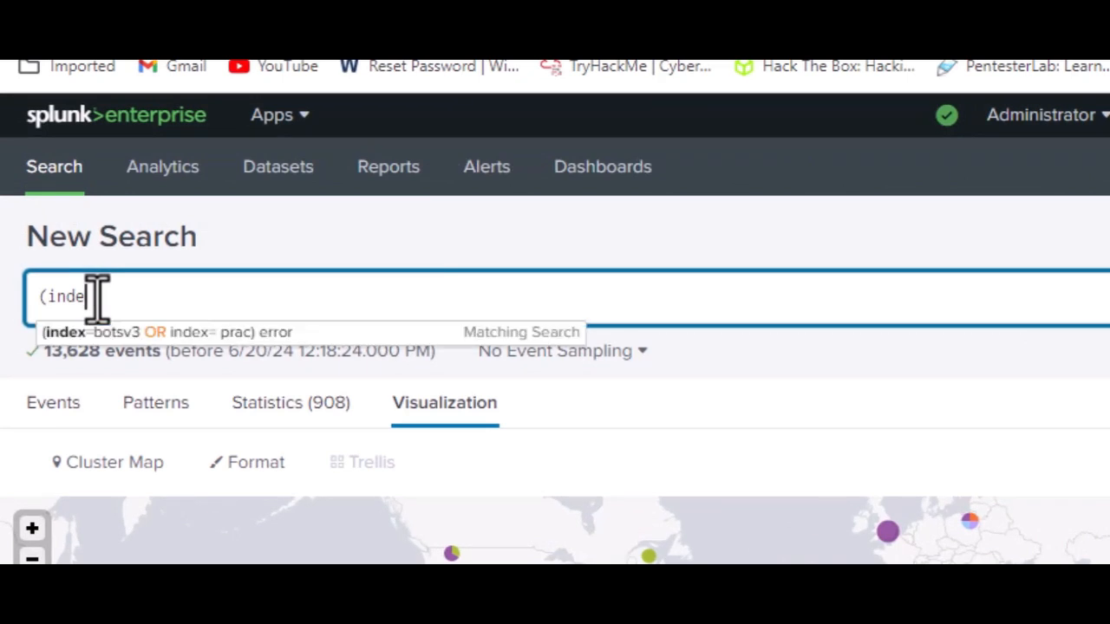
key("BackSpace")
key("BackSpace")
key("BackSpace")
key("BackSpace")
key("BackSpace")
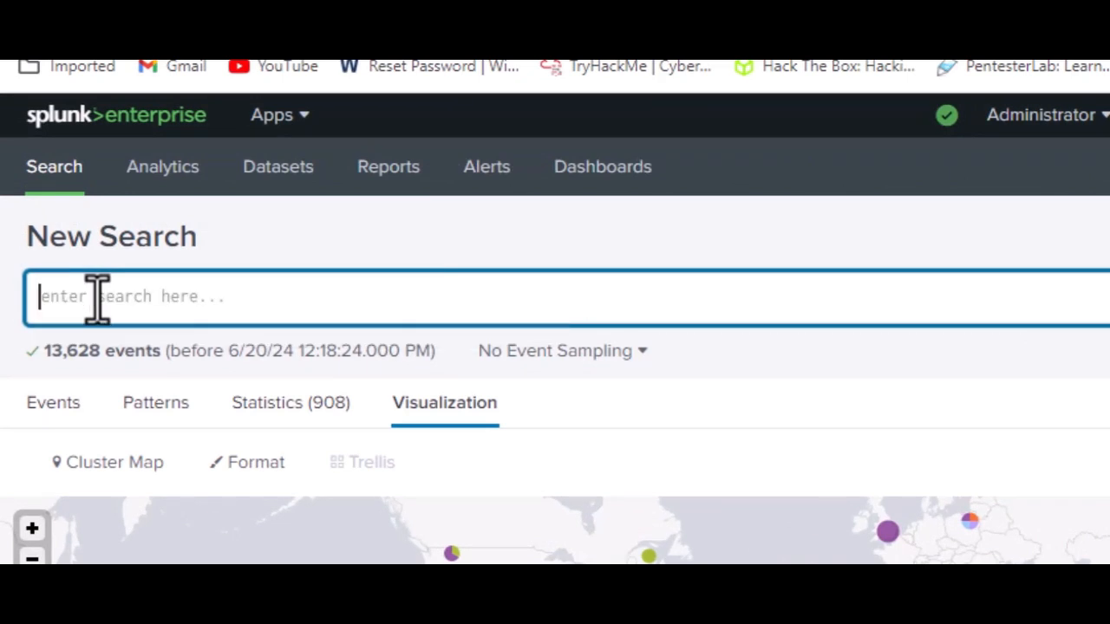
type("(i")
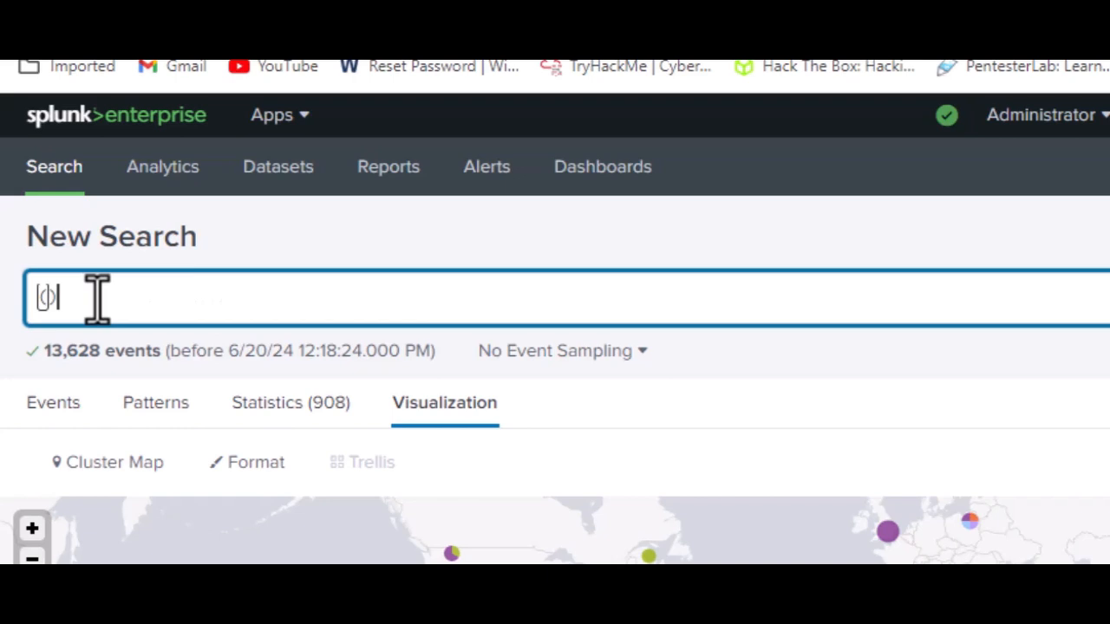
key("BackSpace")
type("inde")
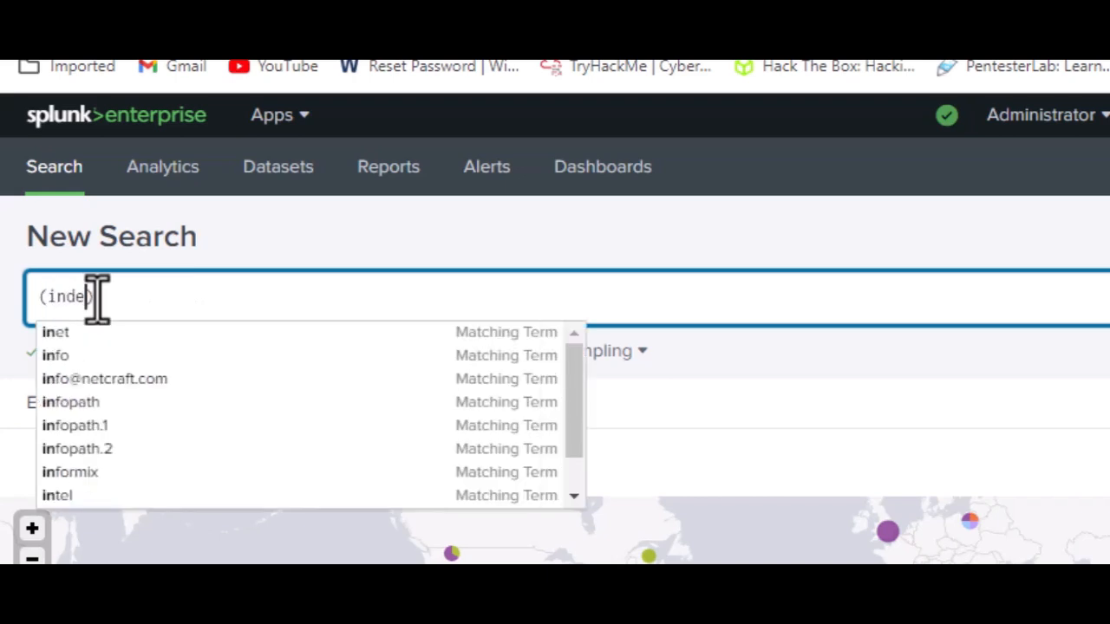
type("x")
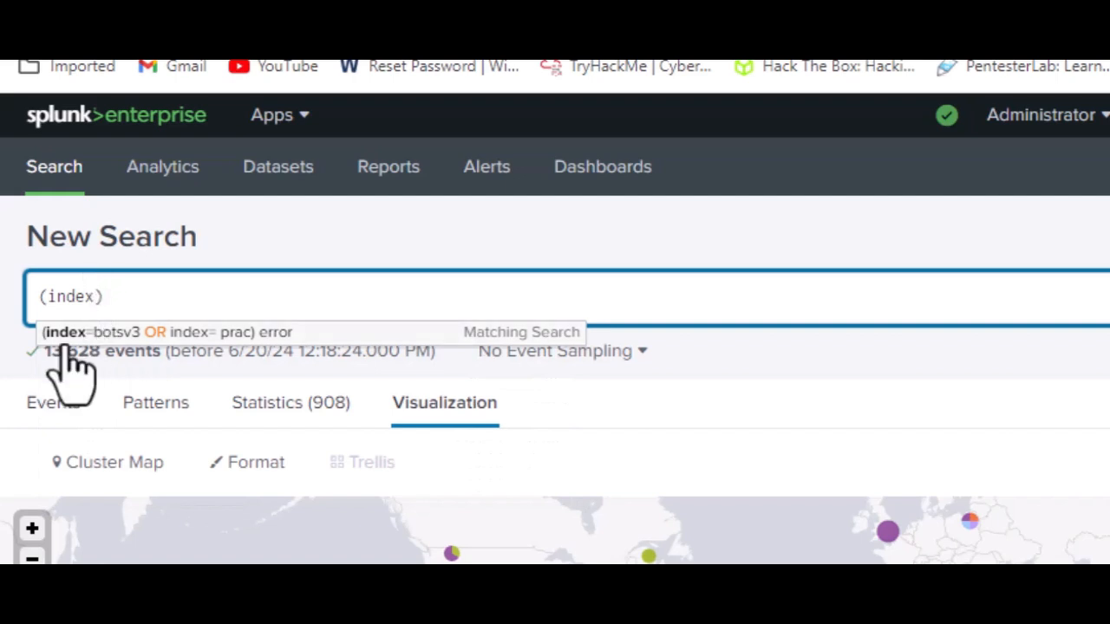
left_click(87, 333)
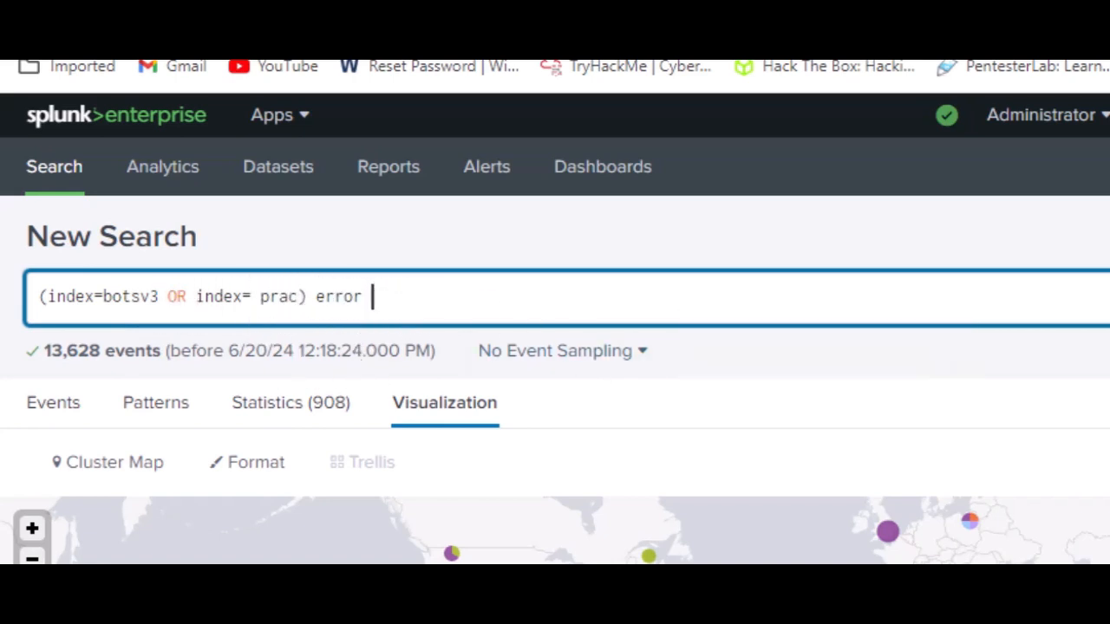
key("Return")
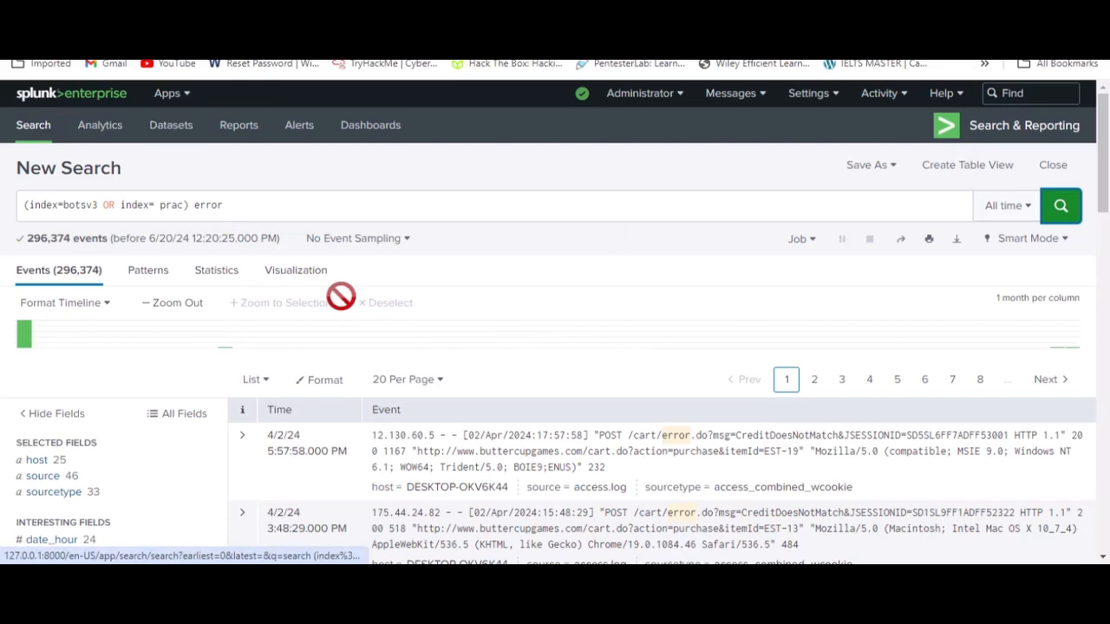
scroll(503, 291, "down", 2)
scroll(506, 295, "down", 2)
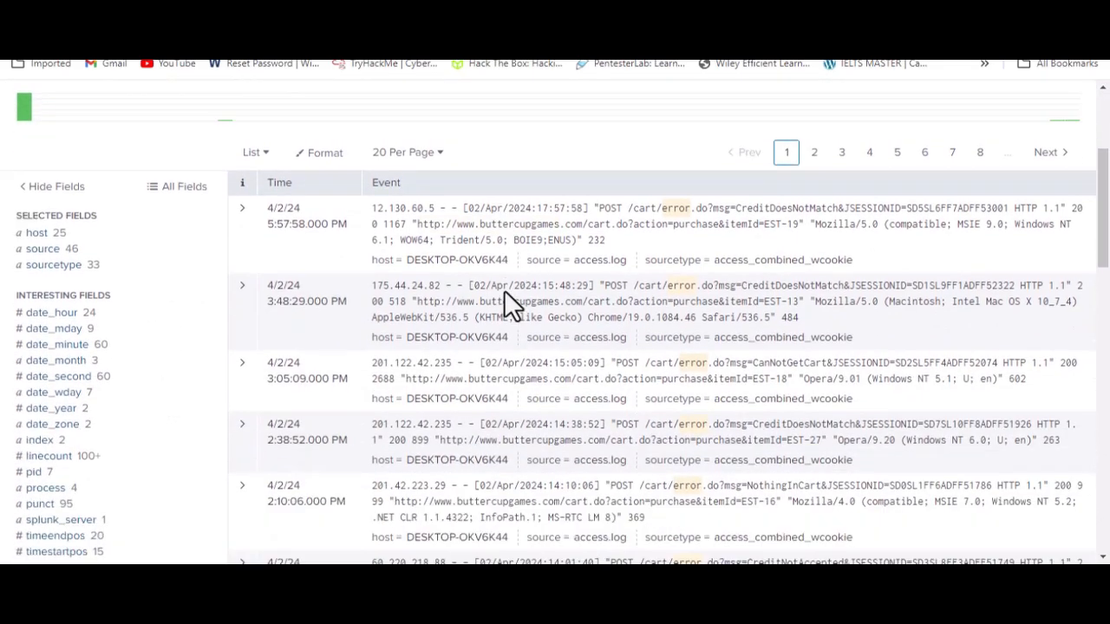
scroll(508, 304, "up", 4)
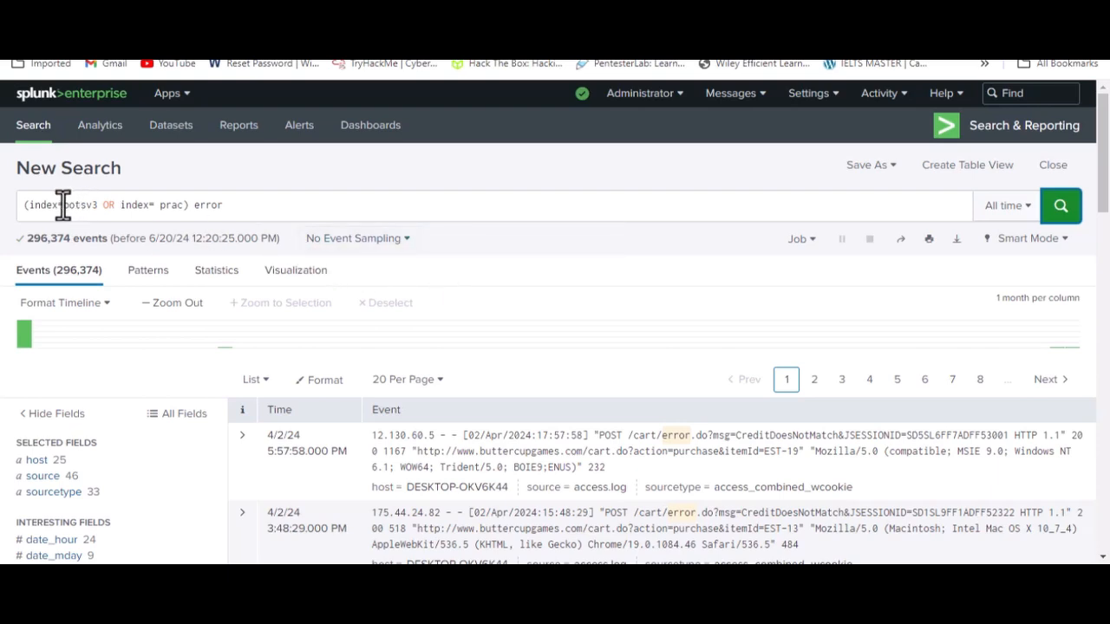
Replace the two named indexes with the wildcard * and run the search (index=*) error
left_click_drag(63, 205, 184, 205)
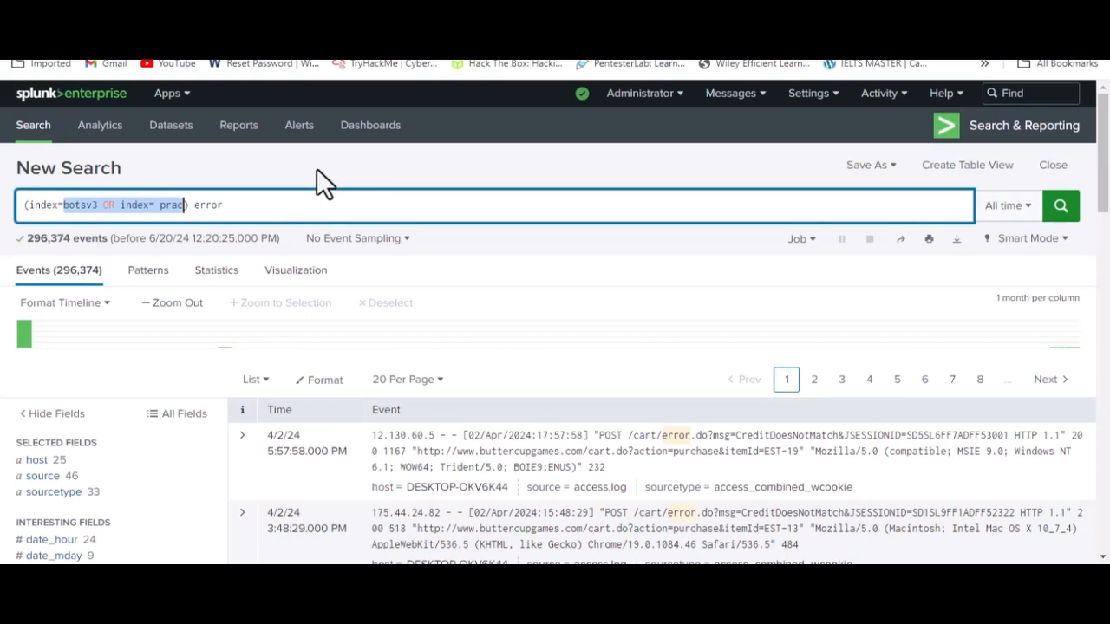
type("*")
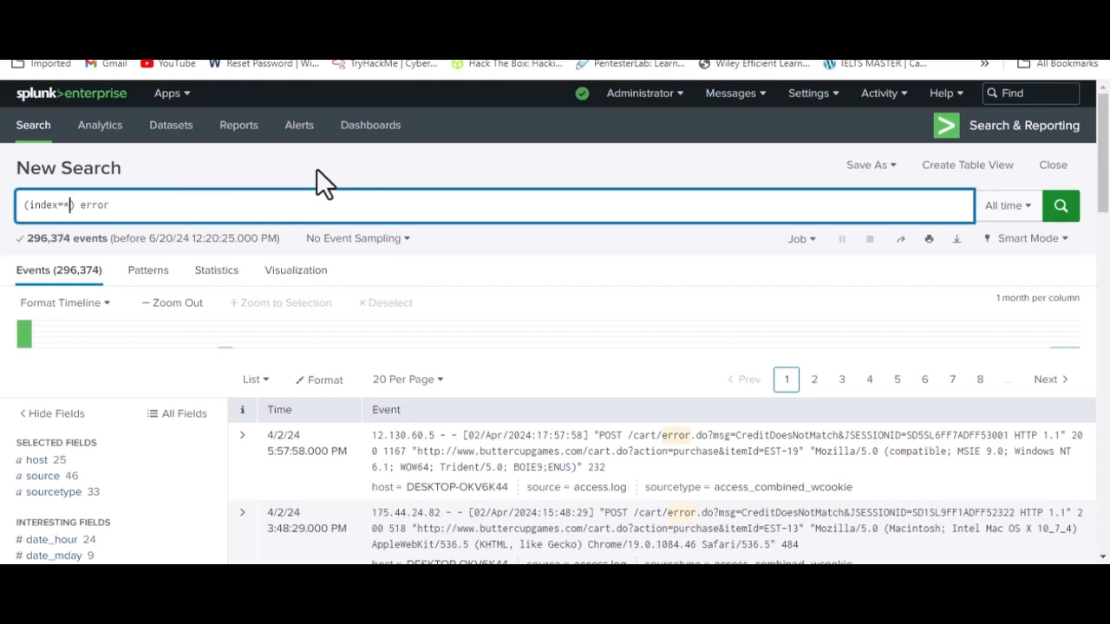
key("Return")
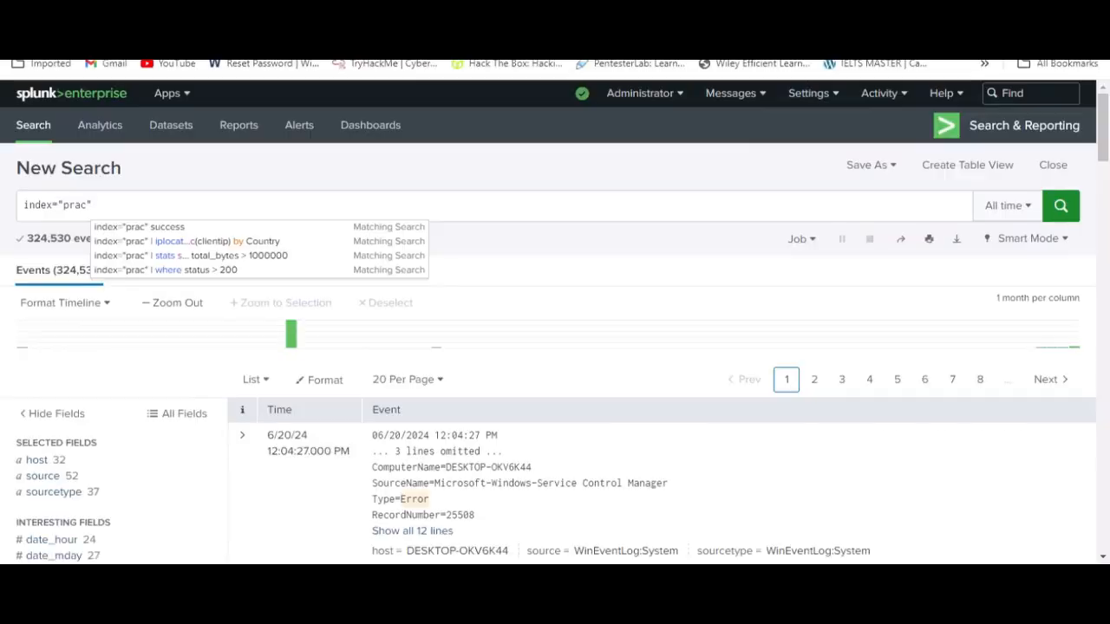
Extend the index="prac" query with | table clientip action bytes and run it
left_click(104, 208)
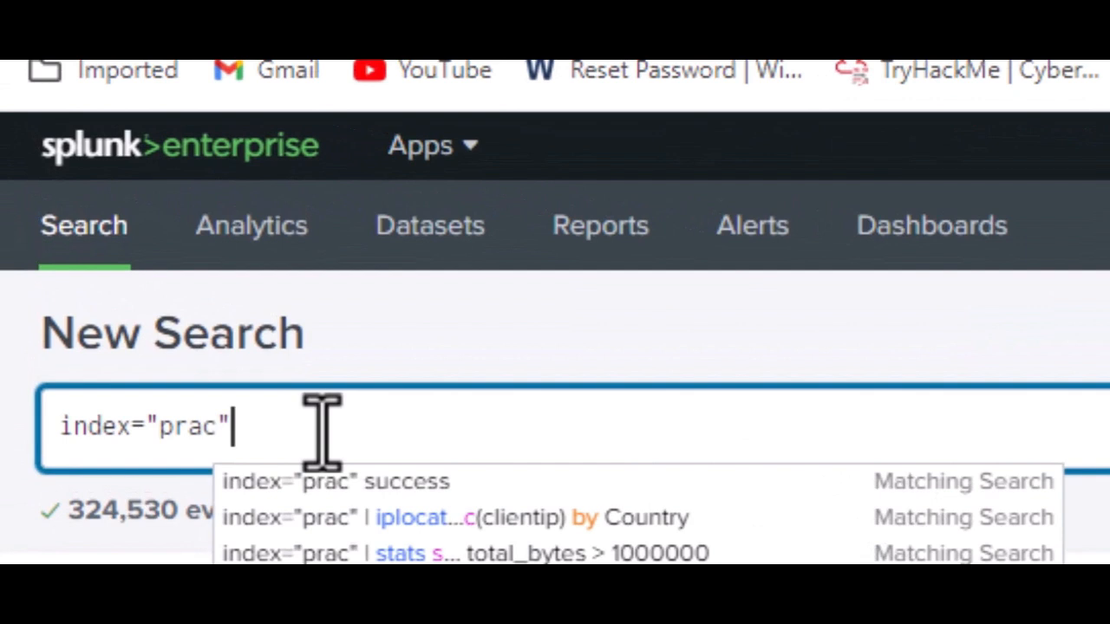
type("|")
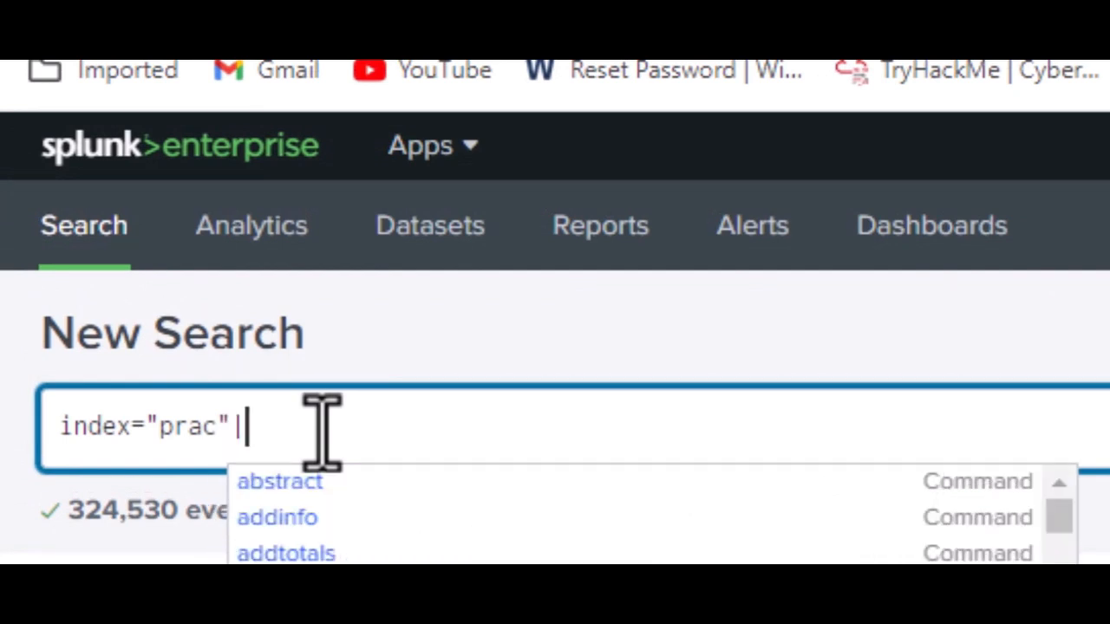
type(" ta")
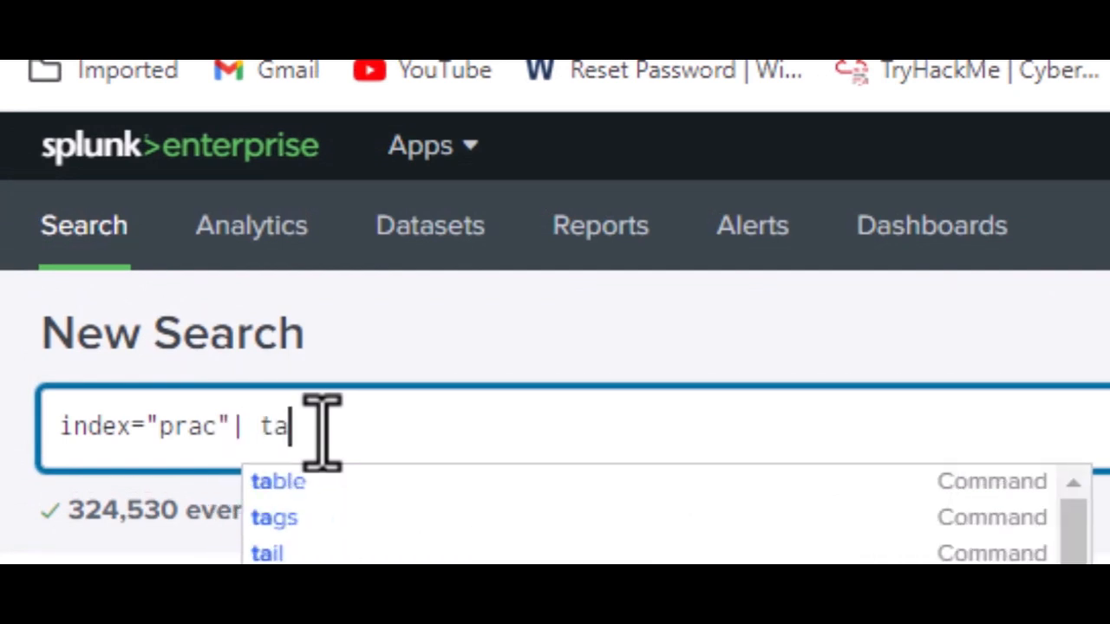
type("bl")
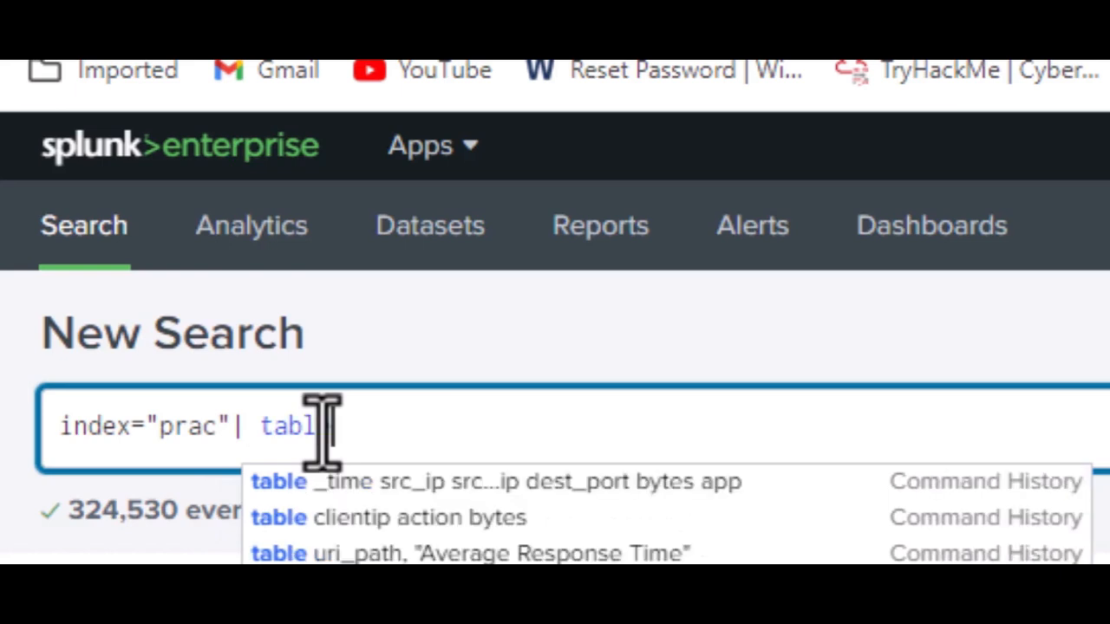
type("e")
key("Down")
key("Down")
key("Return")
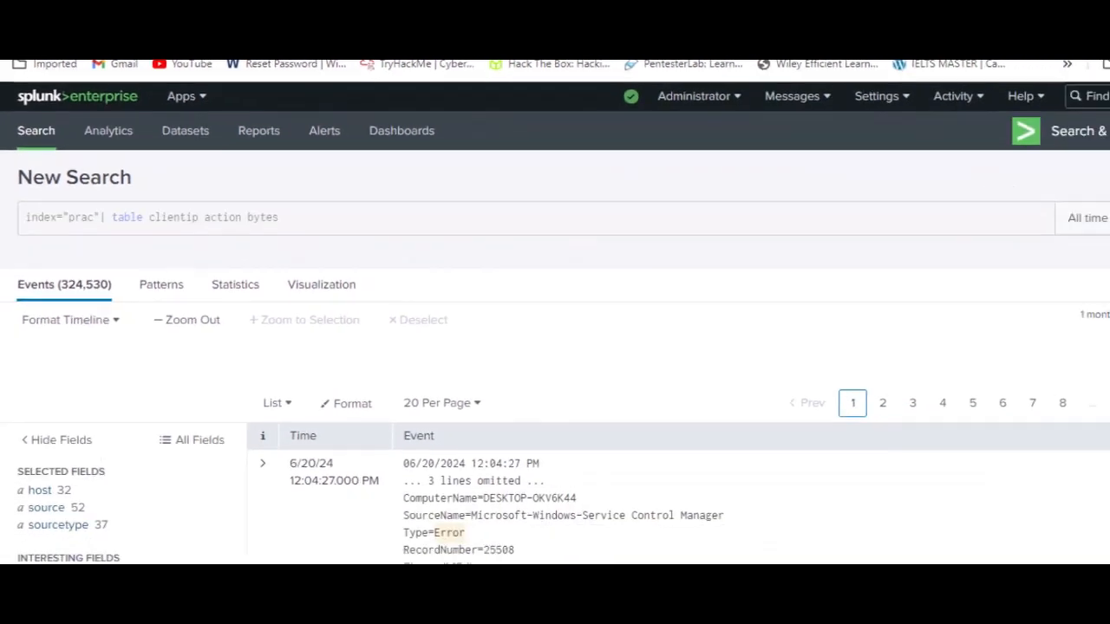
key("Return")
Review the results table's clientip, action and bytes columns
scroll(470, 314, "down", 1)
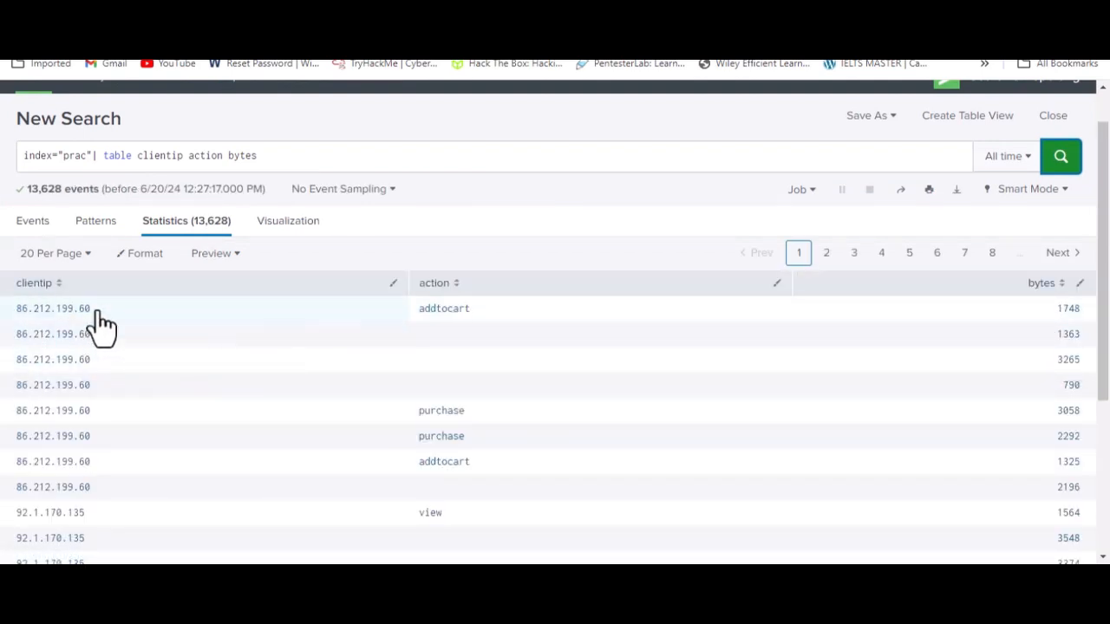
scroll(109, 322, "down", 2)
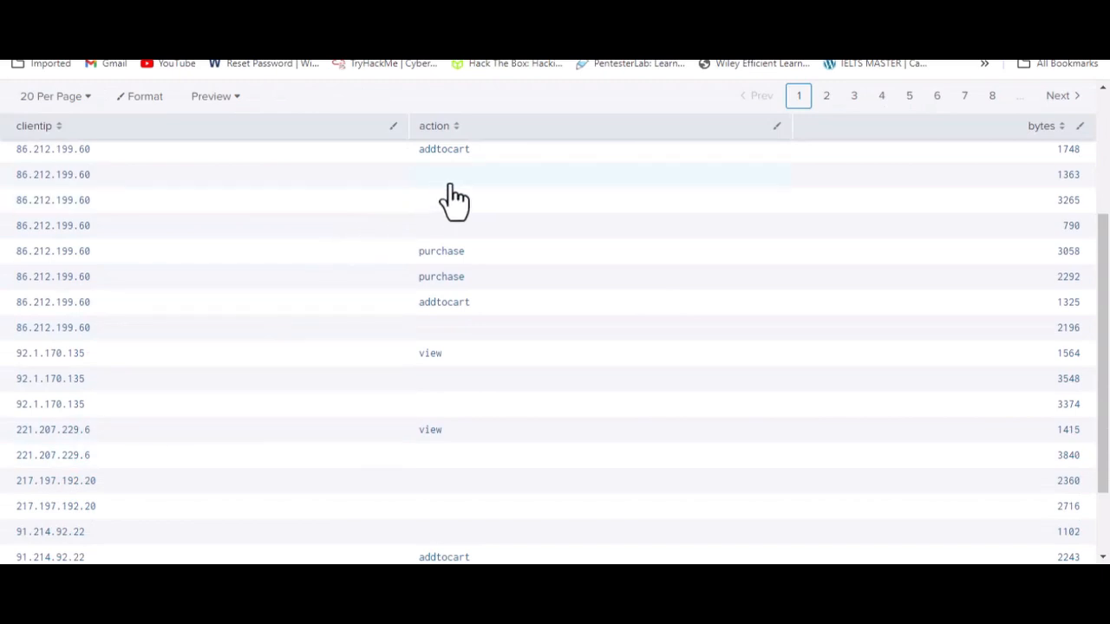
scroll(954, 372, "down", 1)
scroll(950, 354, "up", 2)
scroll(950, 354, "up", 2)
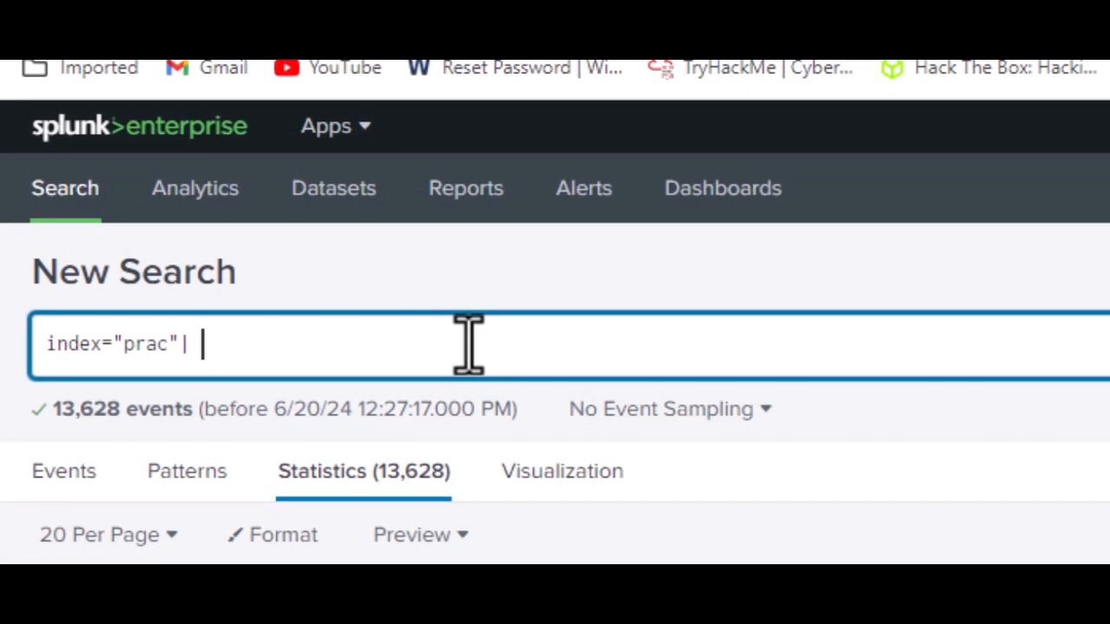
Complete the index="prac"| query with table clientip action bytes
type("t")
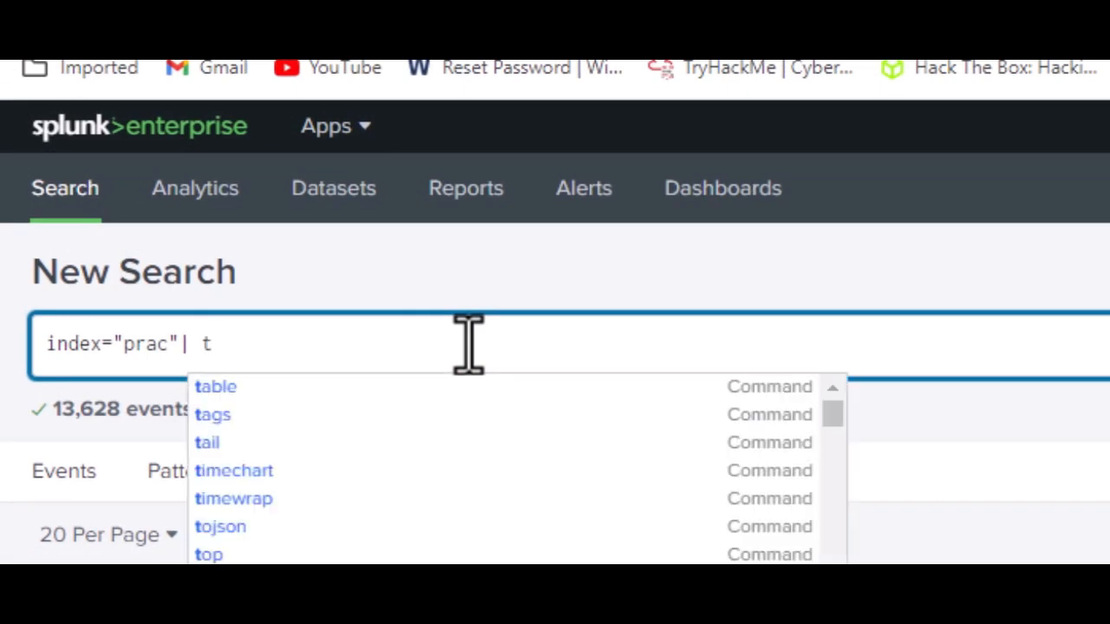
type("b")
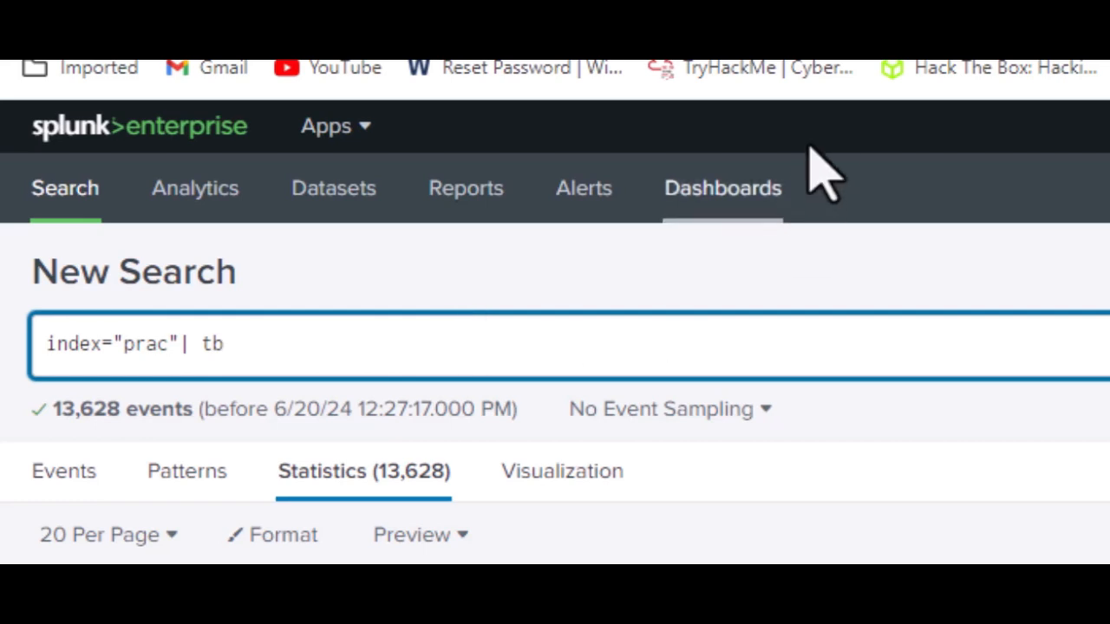
key("BackSpace")
type("a")
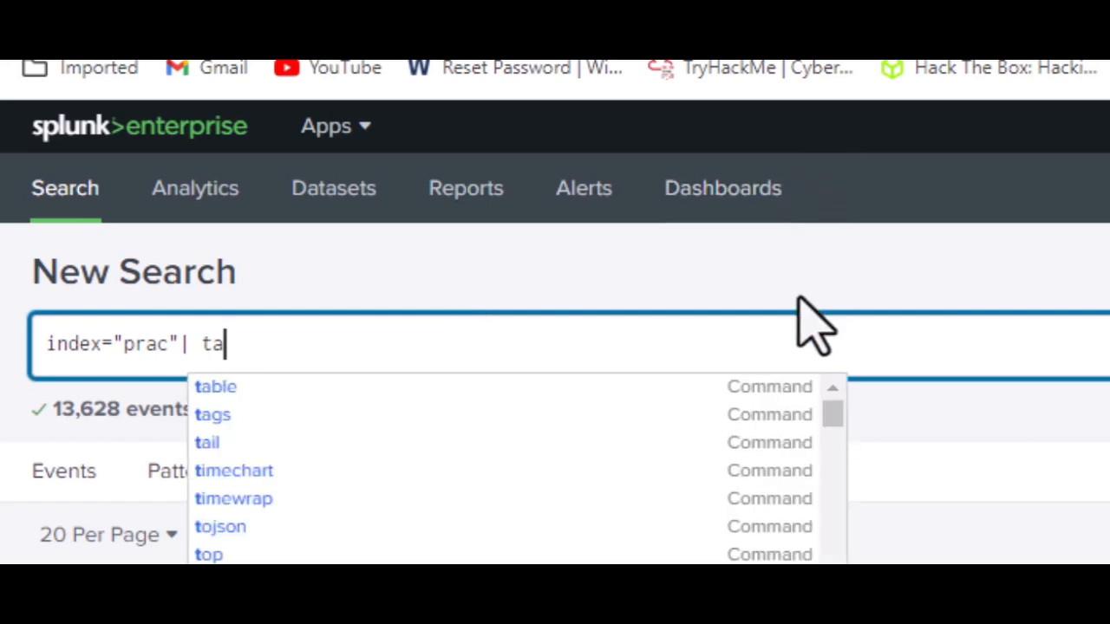
type("ble")
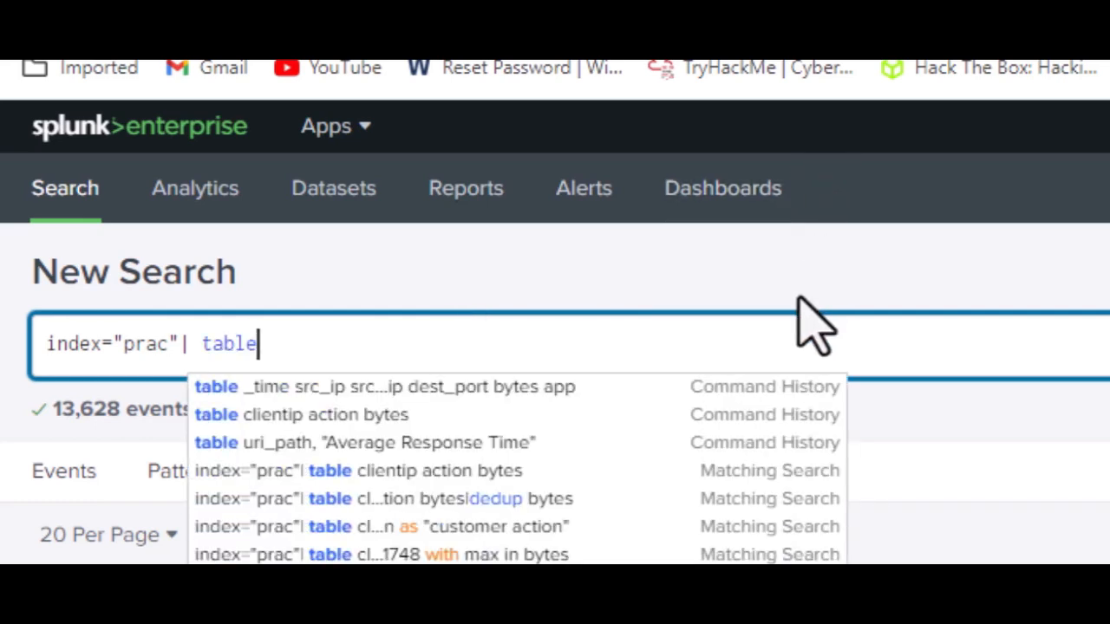
left_click(517, 468)
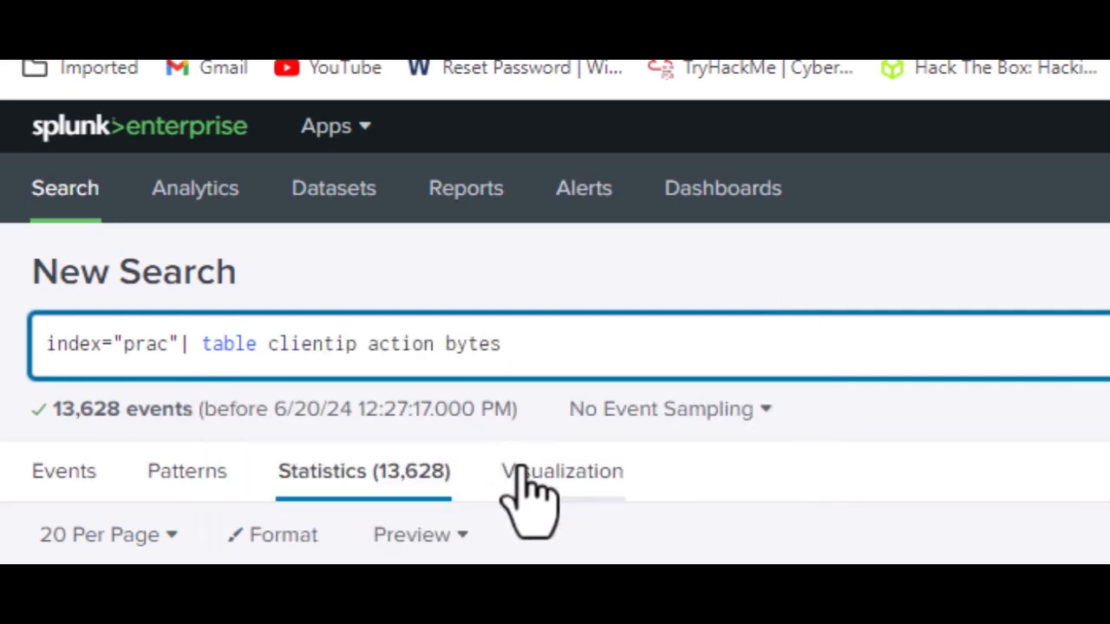
Append | rename action as "customer action" to the table query and run the search
type("| ")
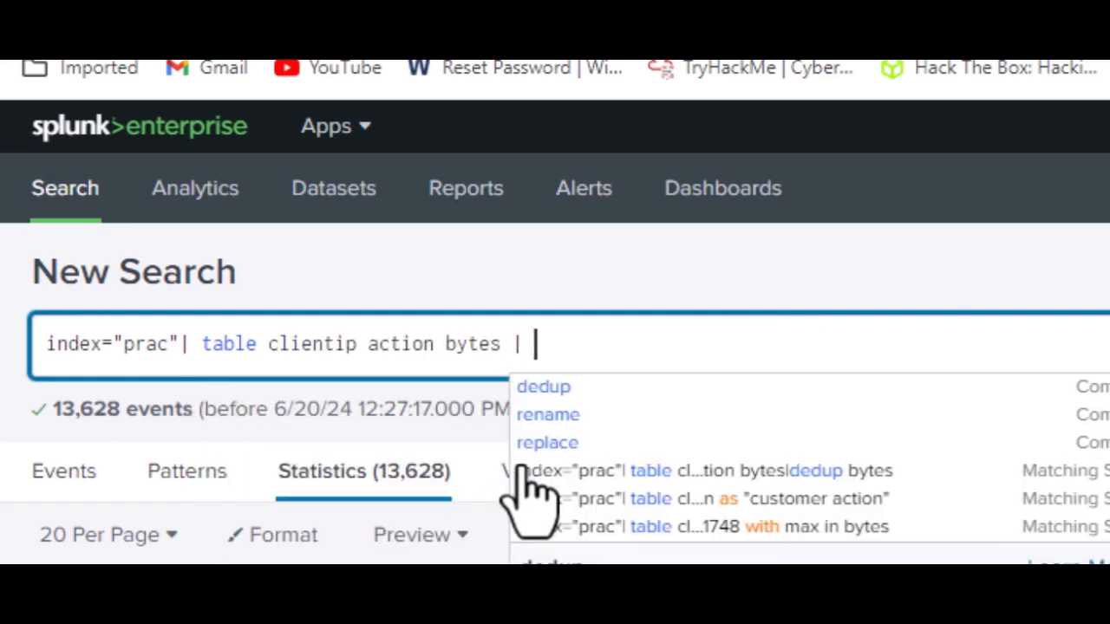
type("re")
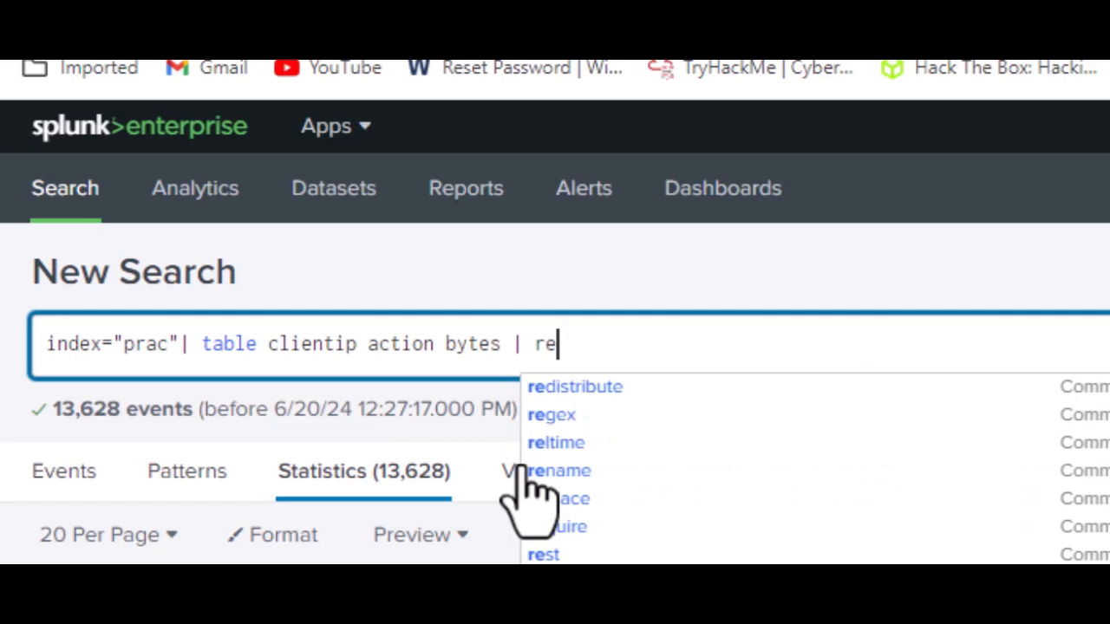
type("na")
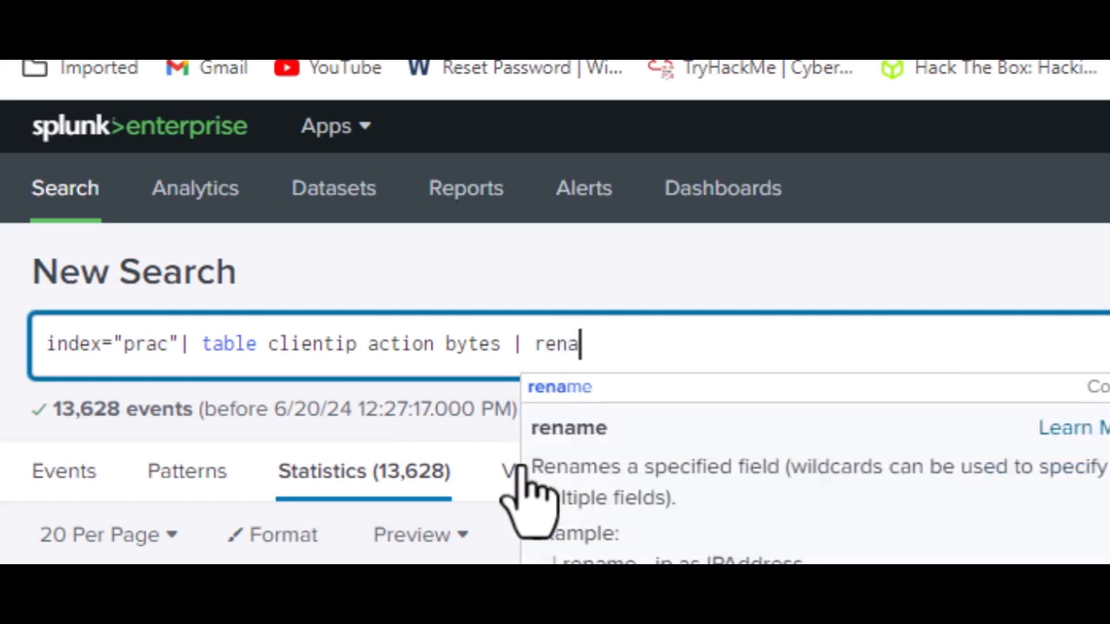
type("me")
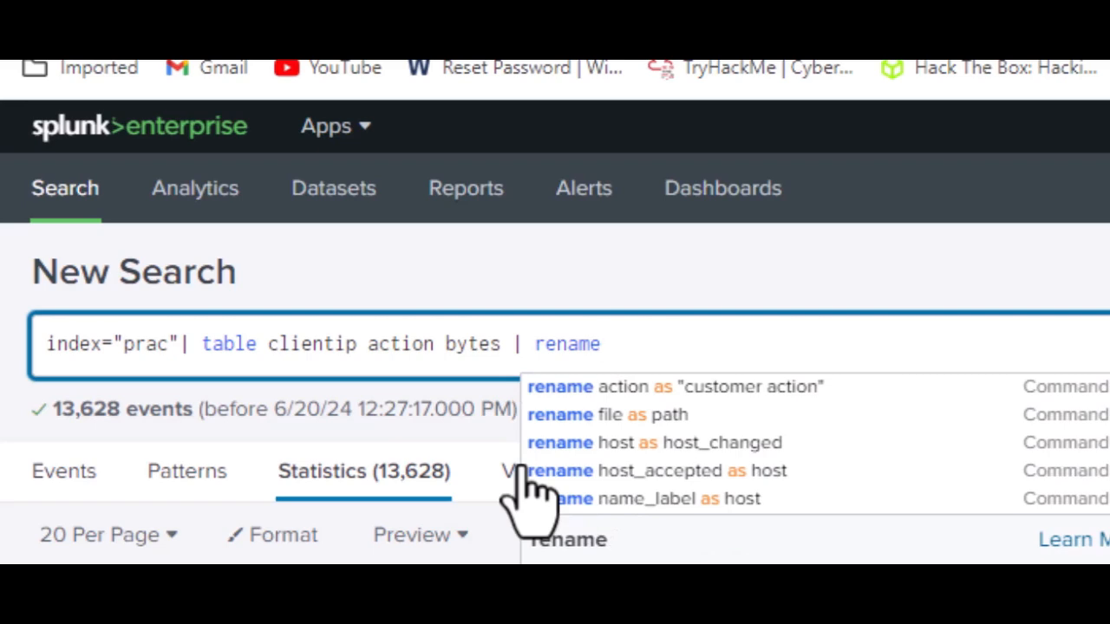
left_click(719, 386)
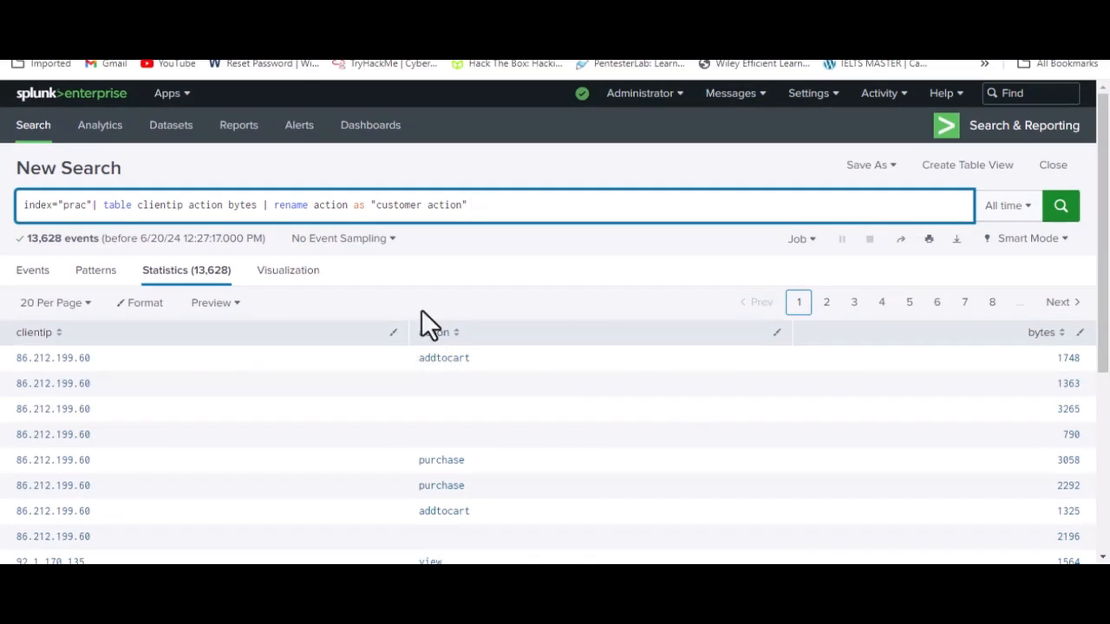
left_click(1056, 213)
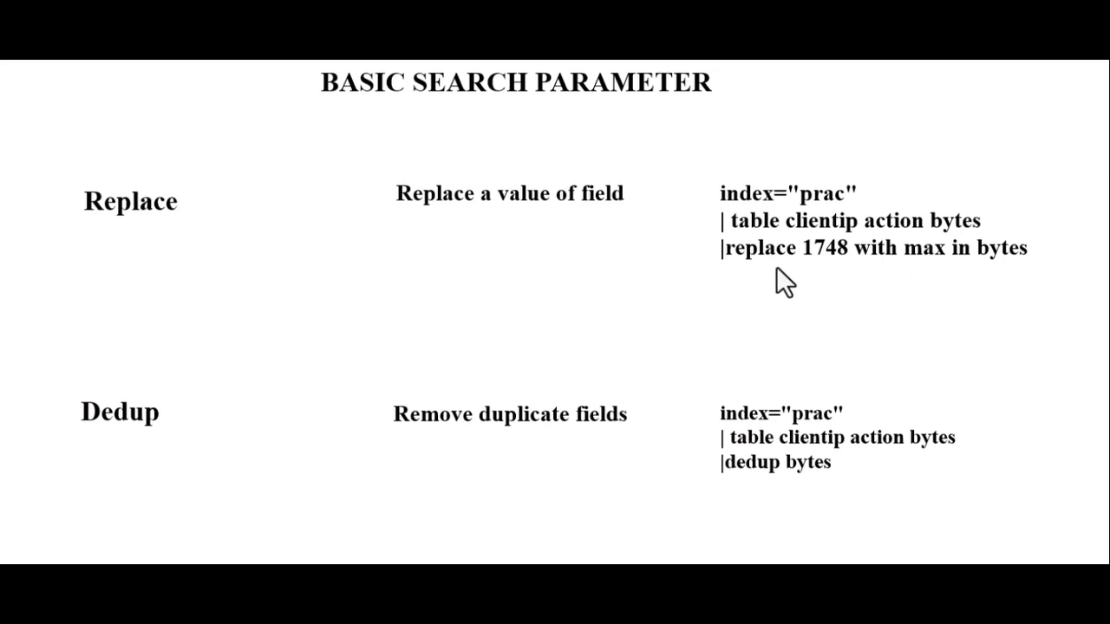
Switch from the slide back to Splunk, change the rename clause to replace 1748 with max in bytes, and run the search
key("alt+Tab")
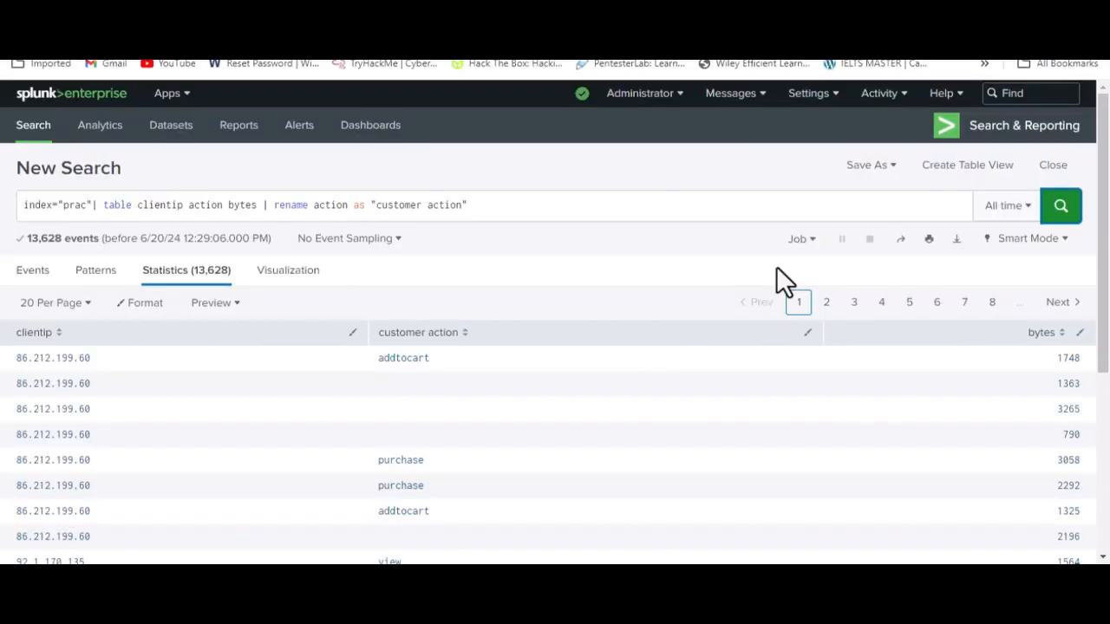
left_click(504, 205)
key("BackSpace")
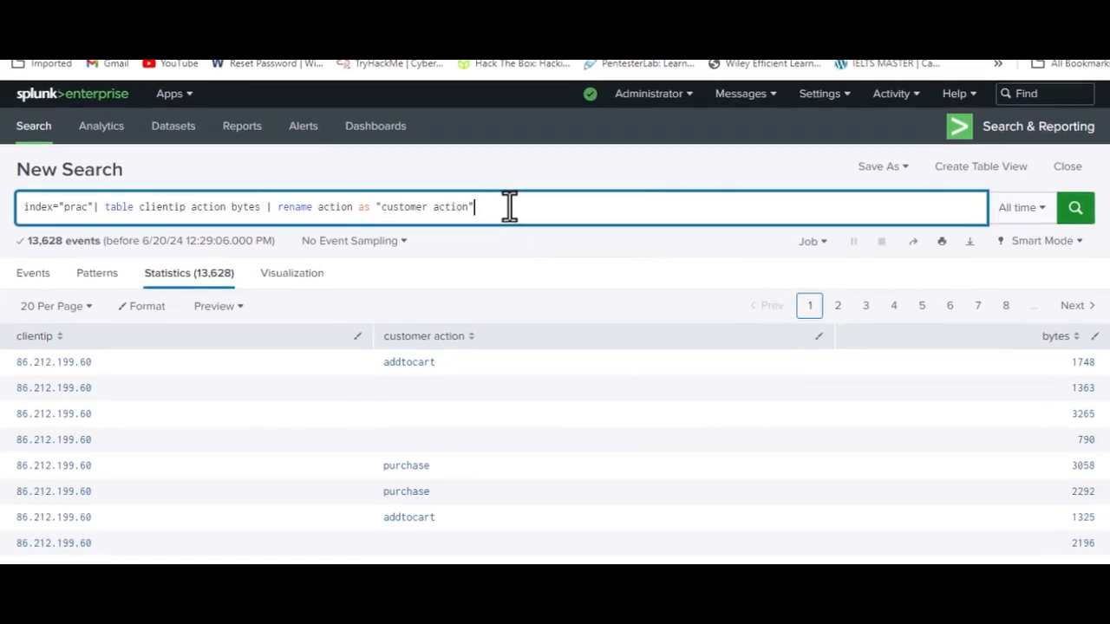
key("BackSpace")
key("BackSpace")
key("BackSpace")
key("BackSpace")
key("BackSpace")
key("BackSpace")
key("BackSpace")
key("BackSpace")
key("BackSpace")
key("BackSpace")
key("BackSpace")
key("BackSpace")
key("BackSpace")
key("BackSpace")
key("BackSpace")
key("BackSpace")
key("BackSpace")
key("BackSpace")
key("BackSpace")
key("BackSpace")
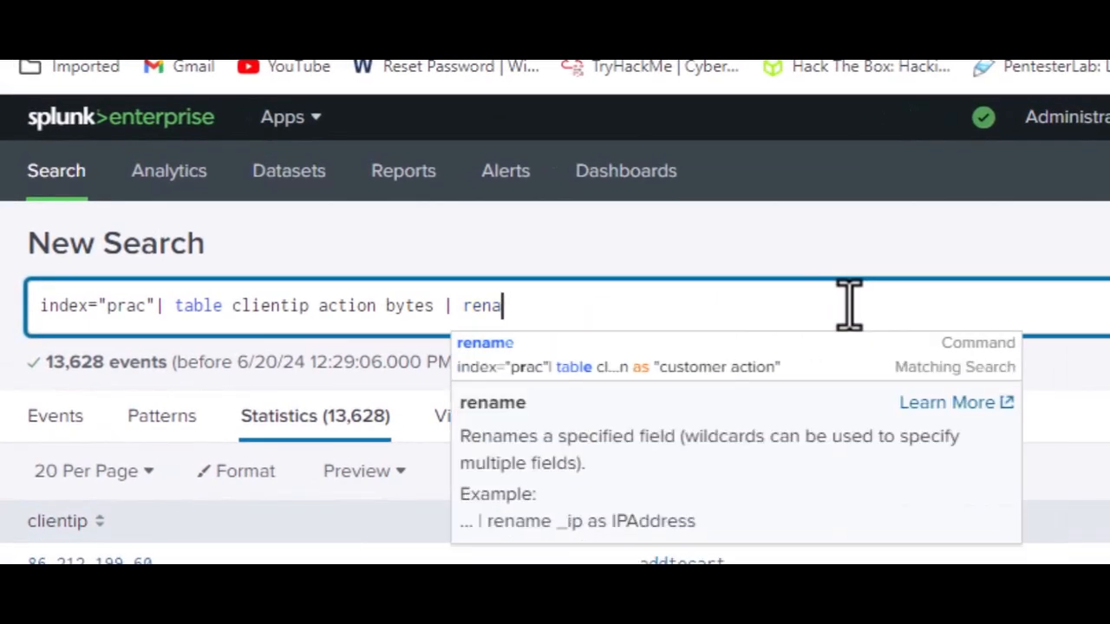
key("BackSpace")
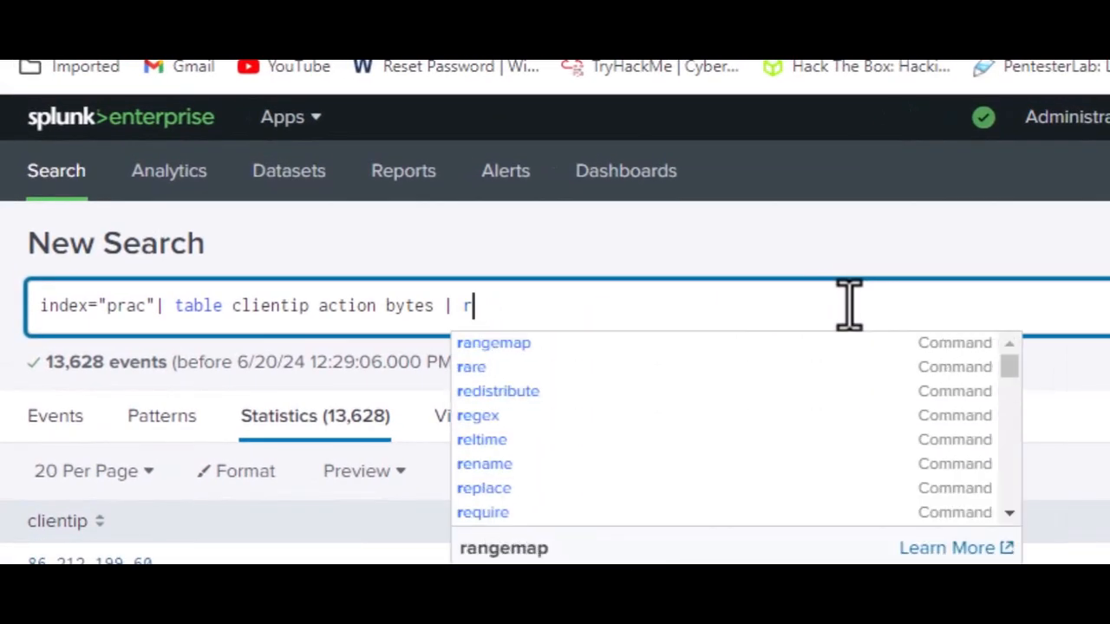
type("epl")
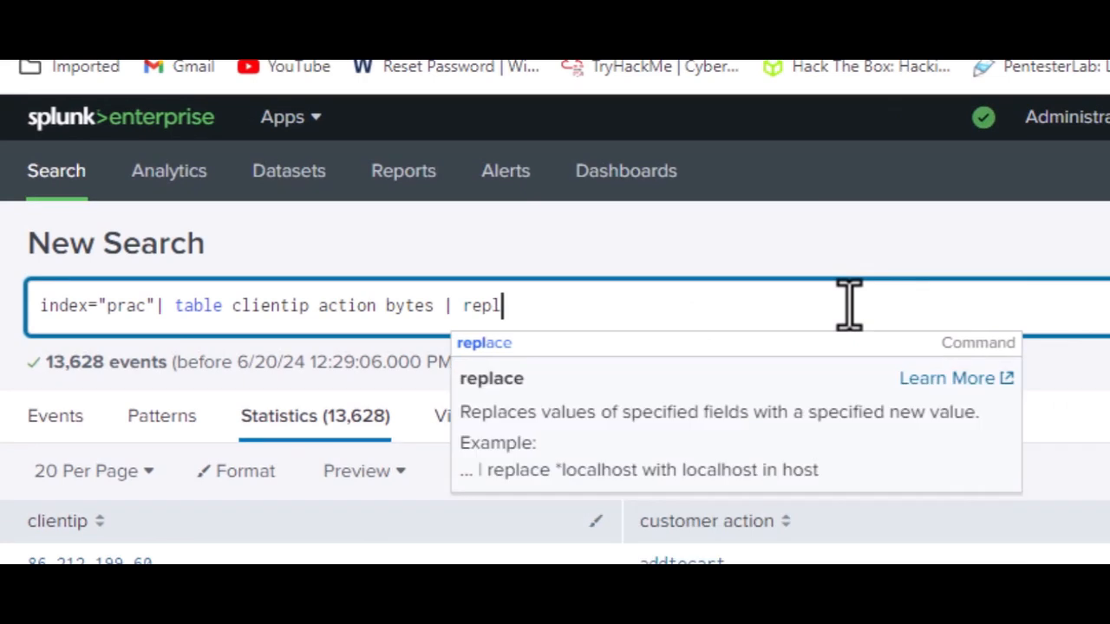
type("ace")
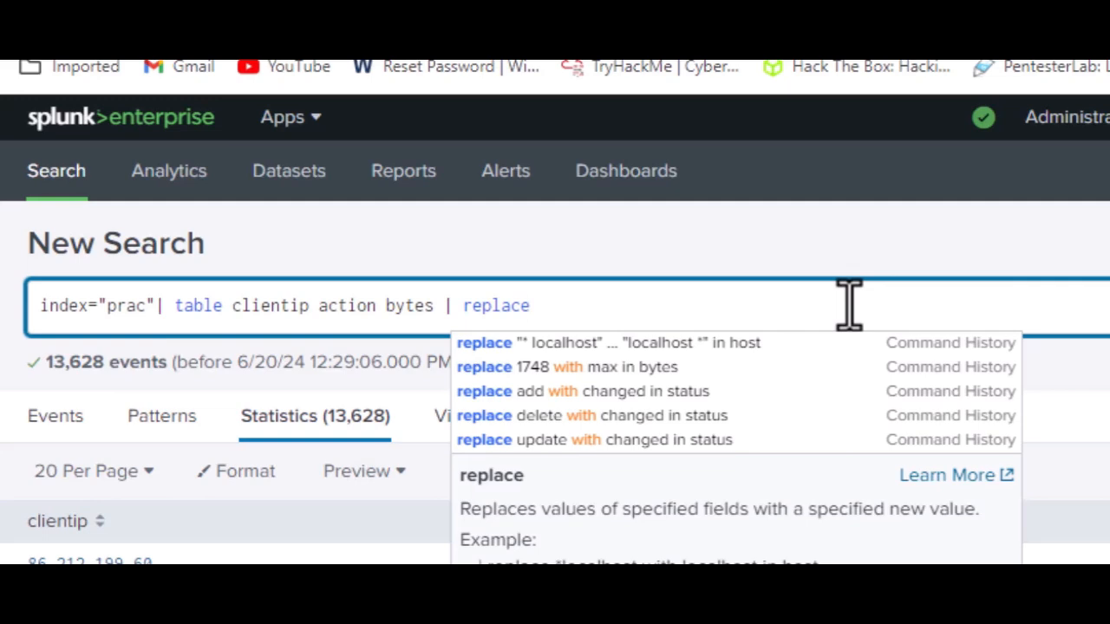
left_click(665, 369)
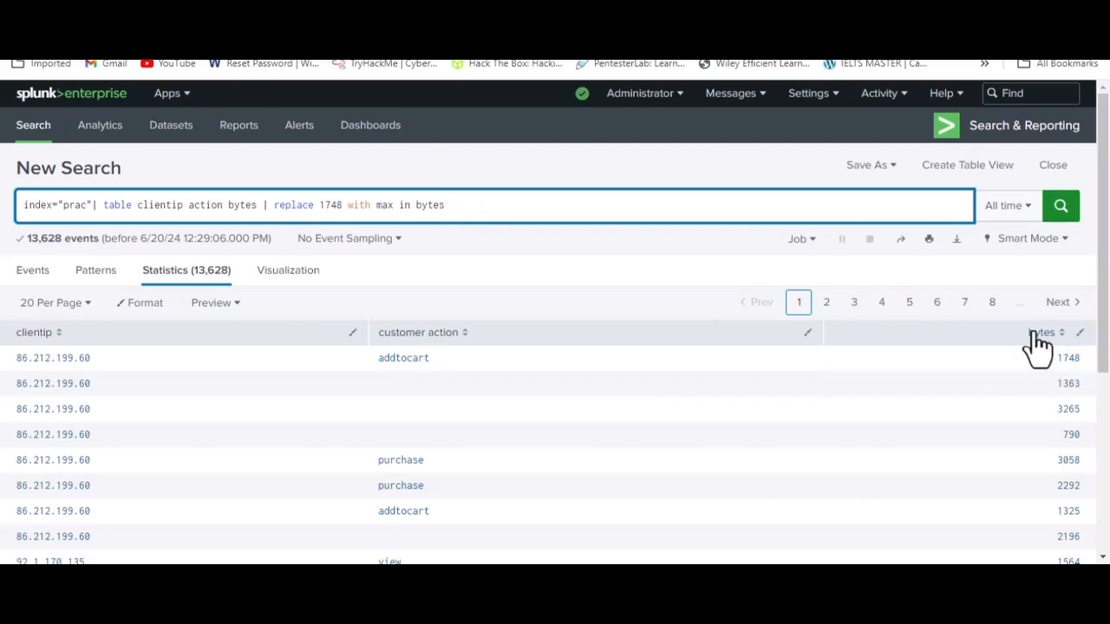
left_click(1063, 213)
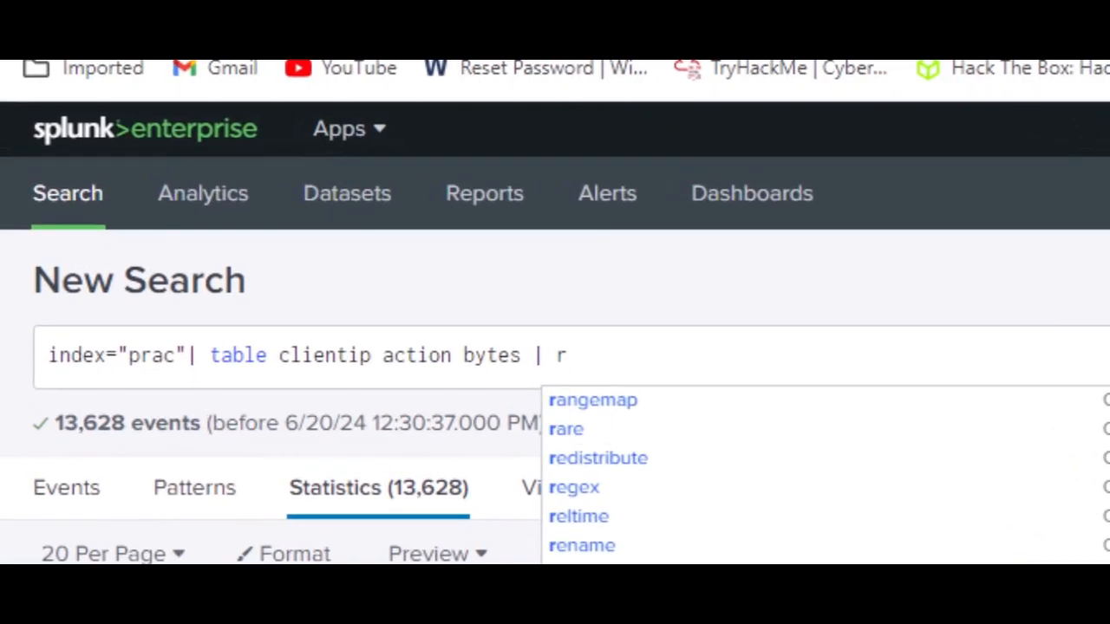
Change the clause after the last pipe to dedup bytes, run the search and look through the bytes column
left_click(618, 354)
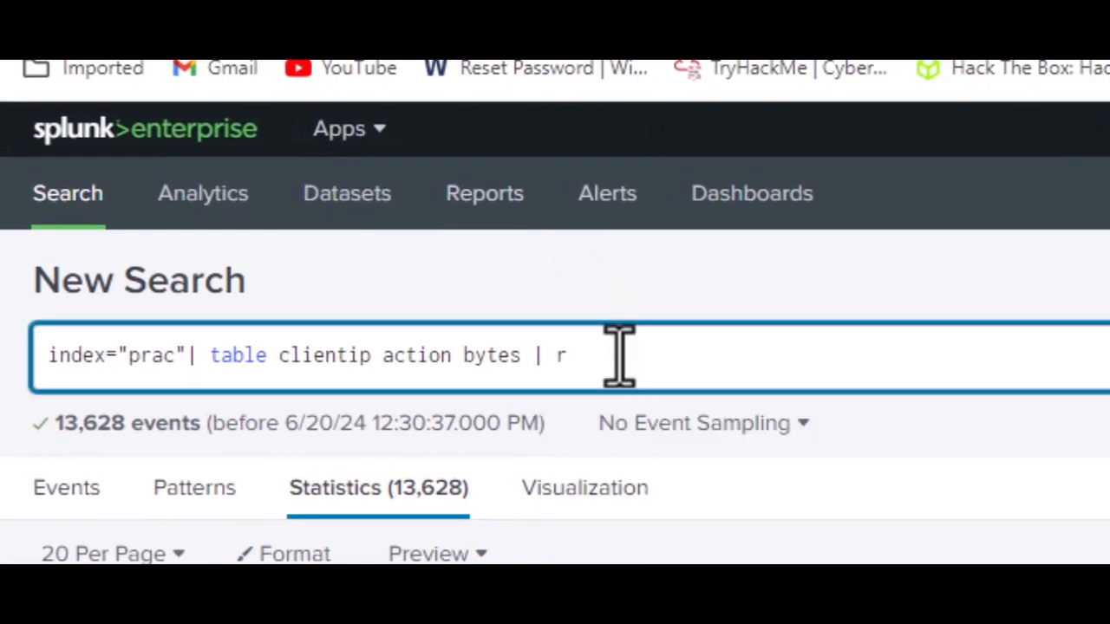
key("BackSpace")
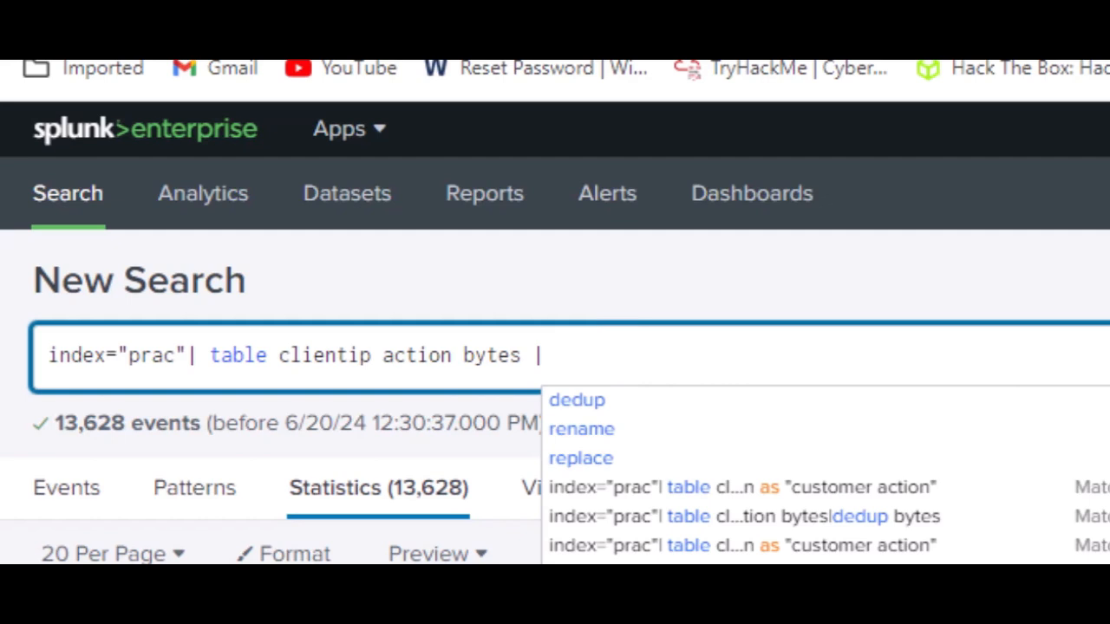
type("ded")
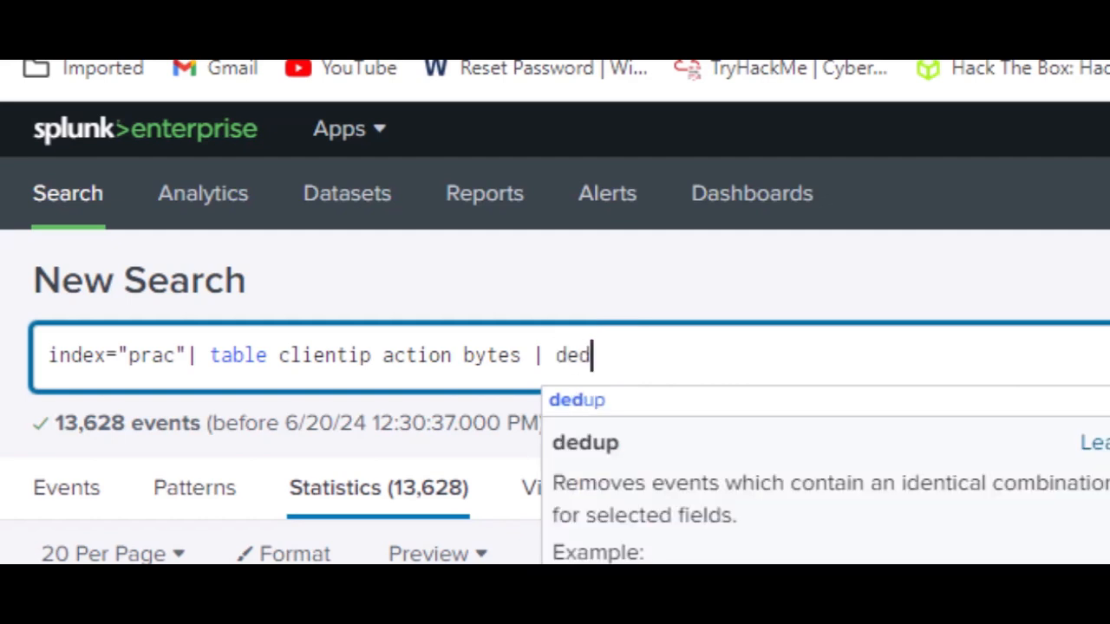
type("up")
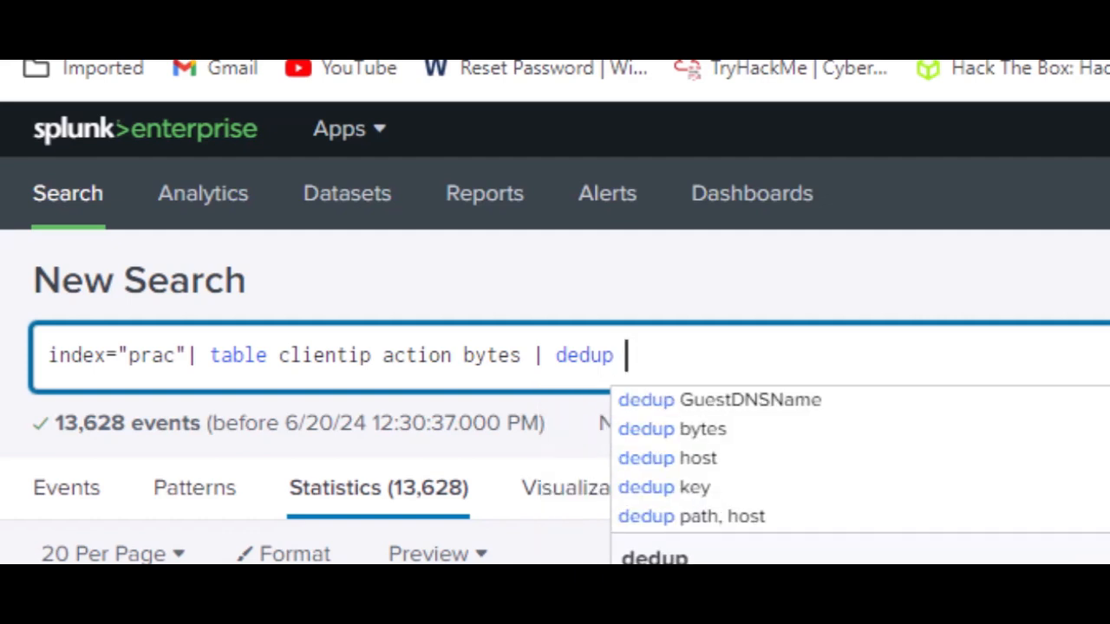
left_click(709, 428)
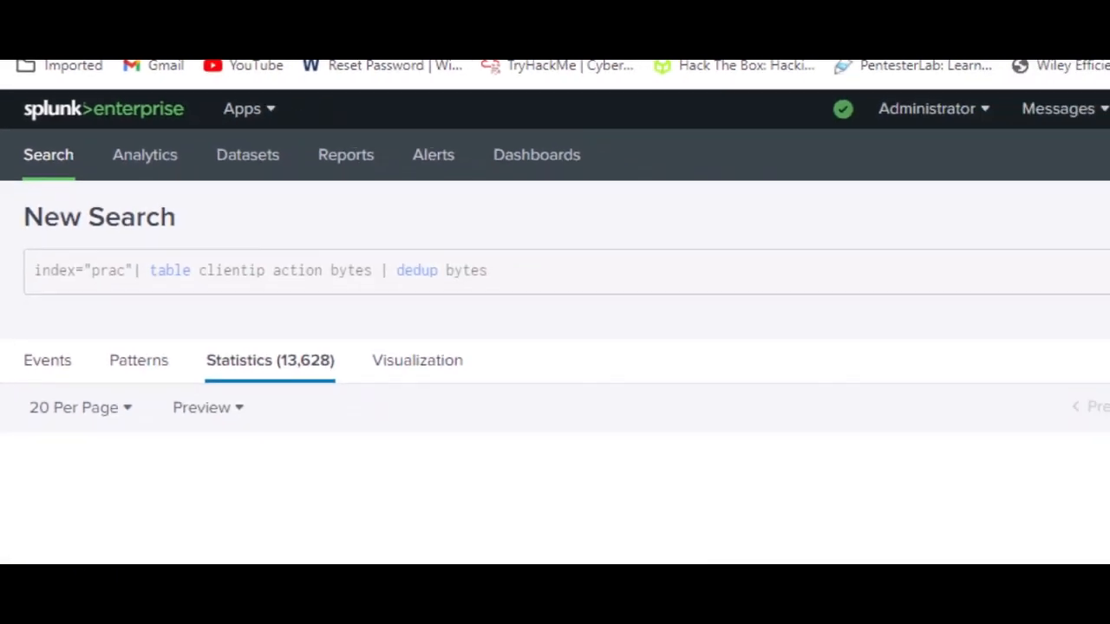
key("Return")
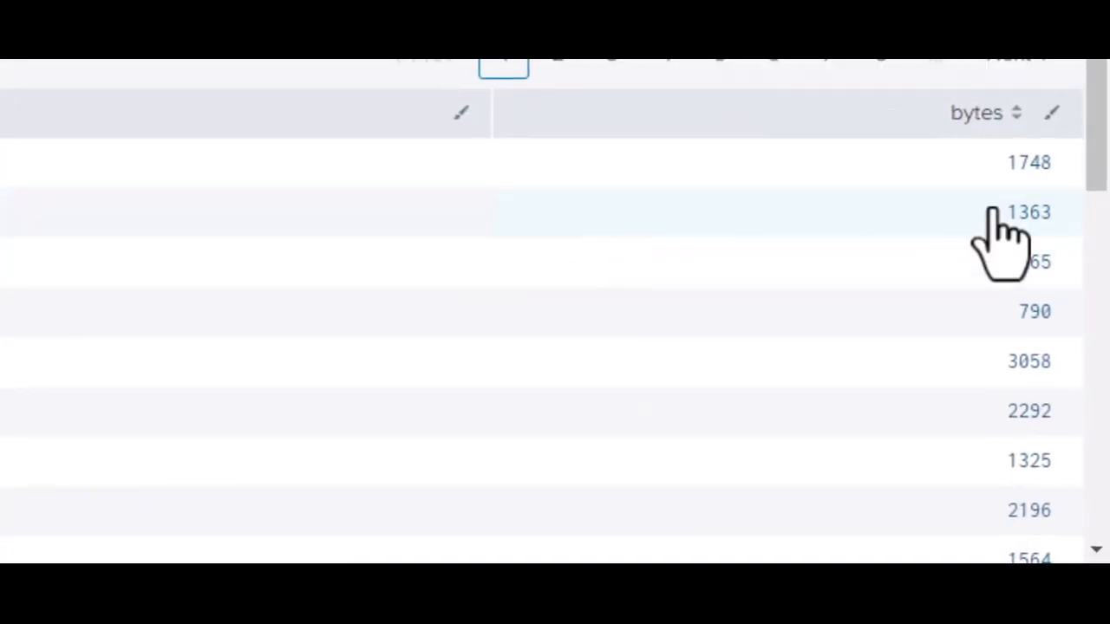
scroll(1011, 199, "down", 2)
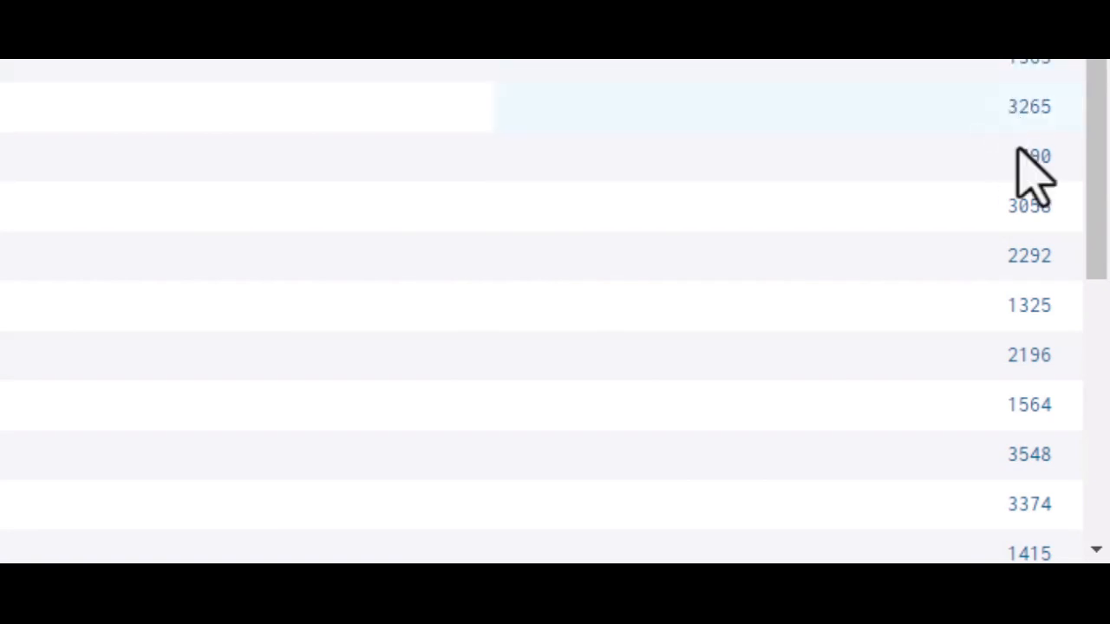
scroll(1020, 317, "down", 4)
scroll(1021, 486, "down", 2)
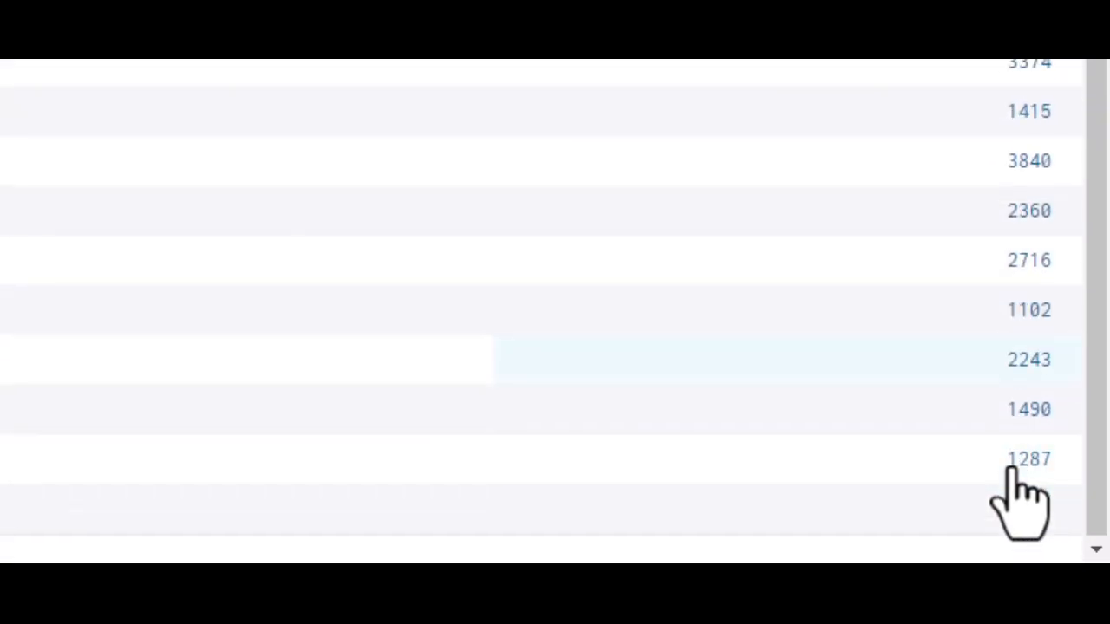
scroll(1012, 471, "up", 5)
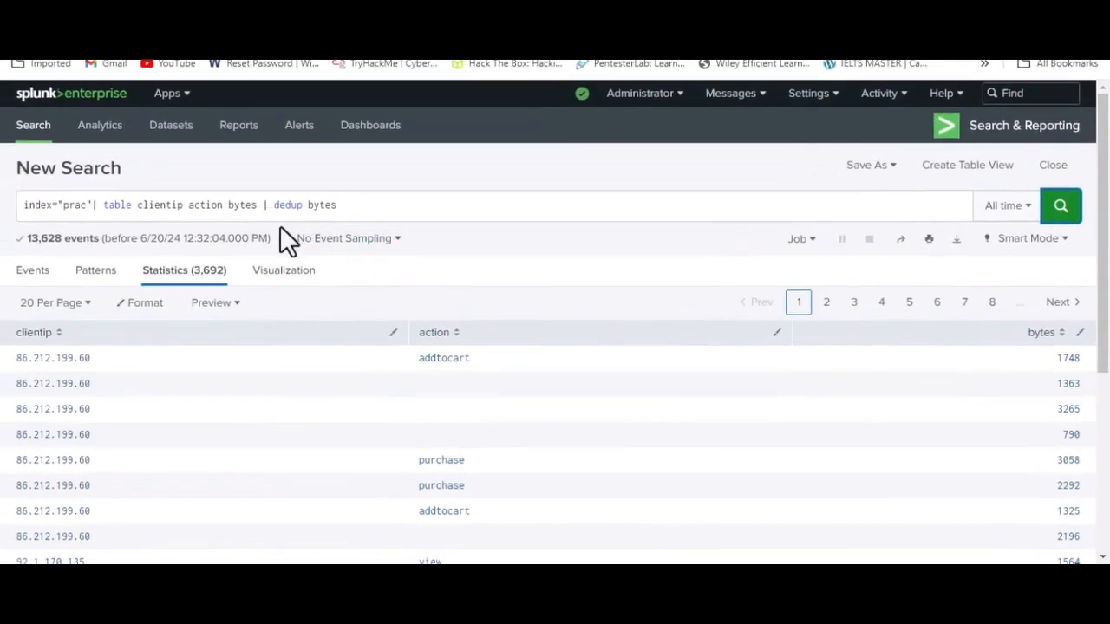
Change the dedup field from bytes to clientip, run the search and look through the listed client IPs
left_click(355, 209)
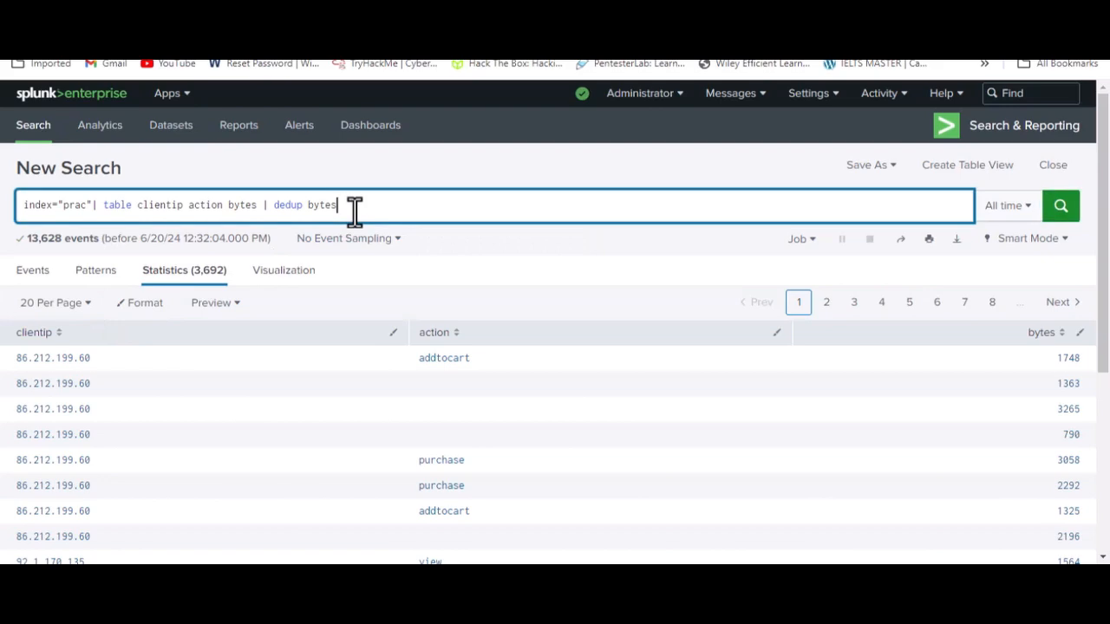
key("BackSpace")
key("BackSpace")
key("BackSpace")
key("BackSpace")
key("BackSpace")
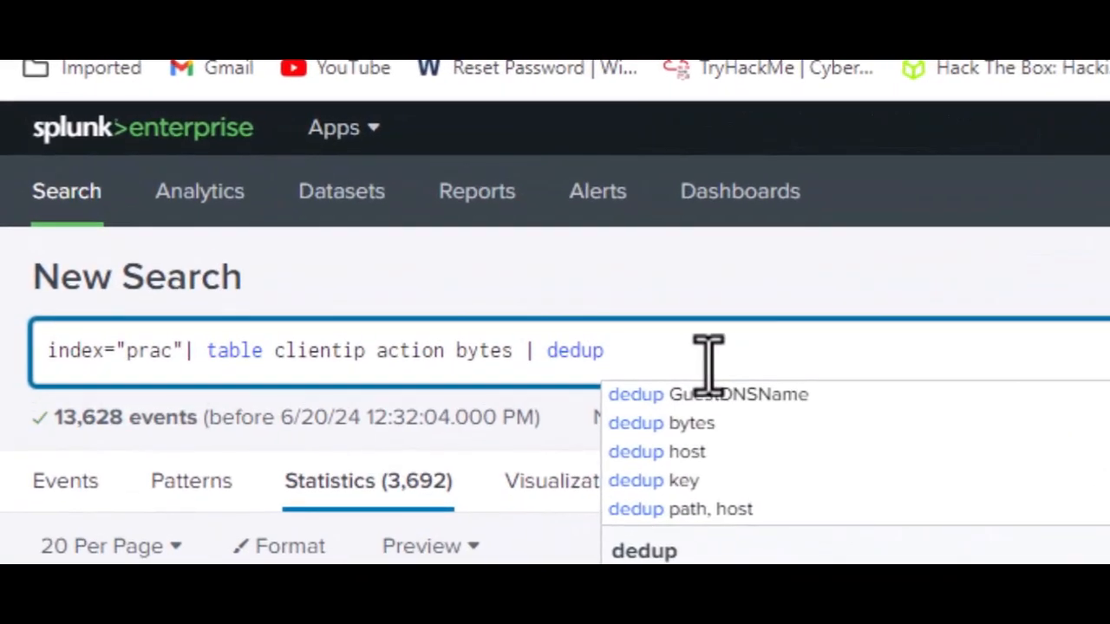
type("cli")
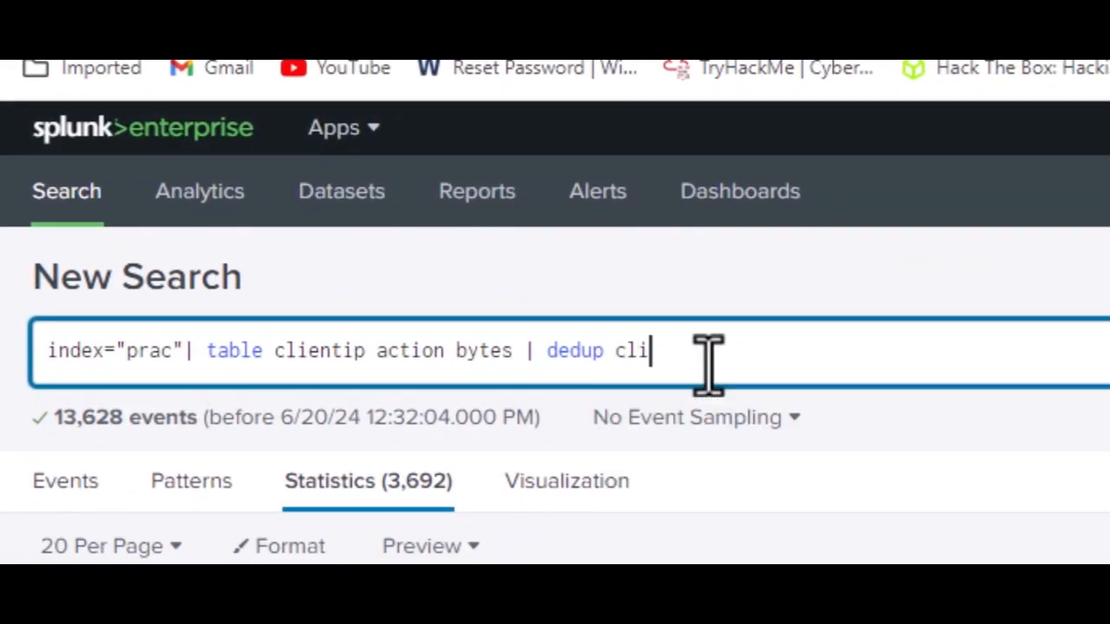
type("entip")
key("Return")
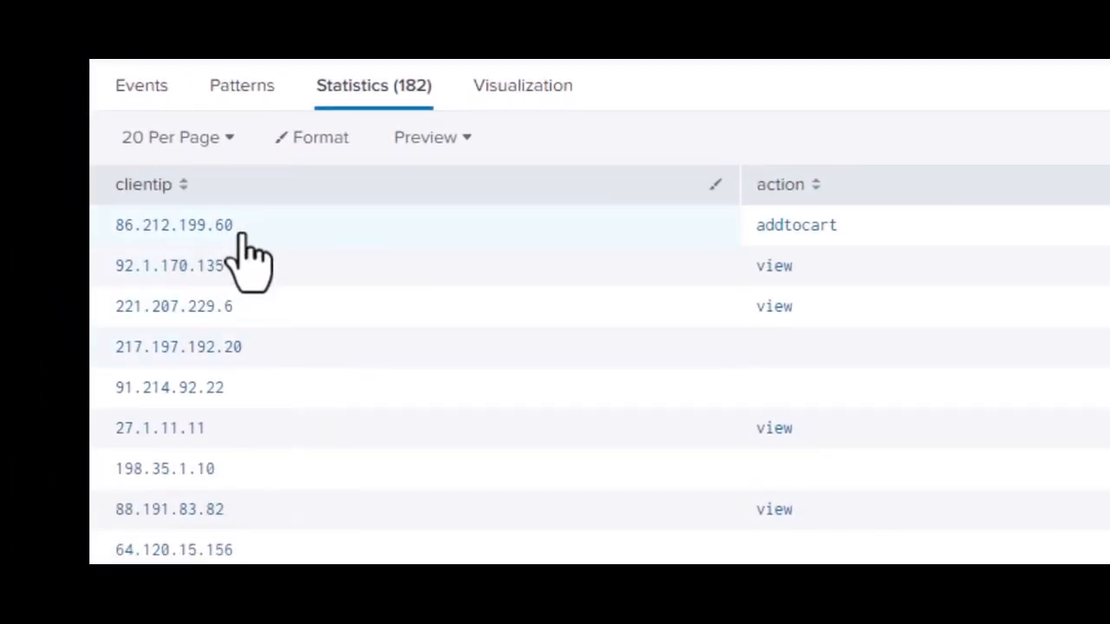
scroll(264, 400, "down", 5)
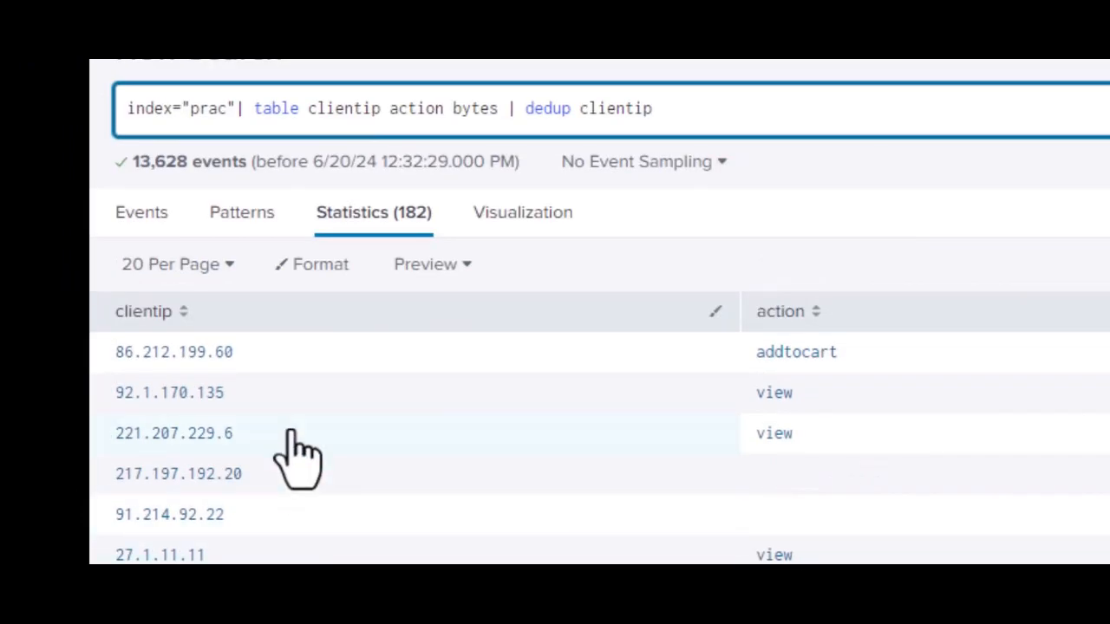
scroll(292, 431, "down", 3)
scroll(297, 471, "up", 6)
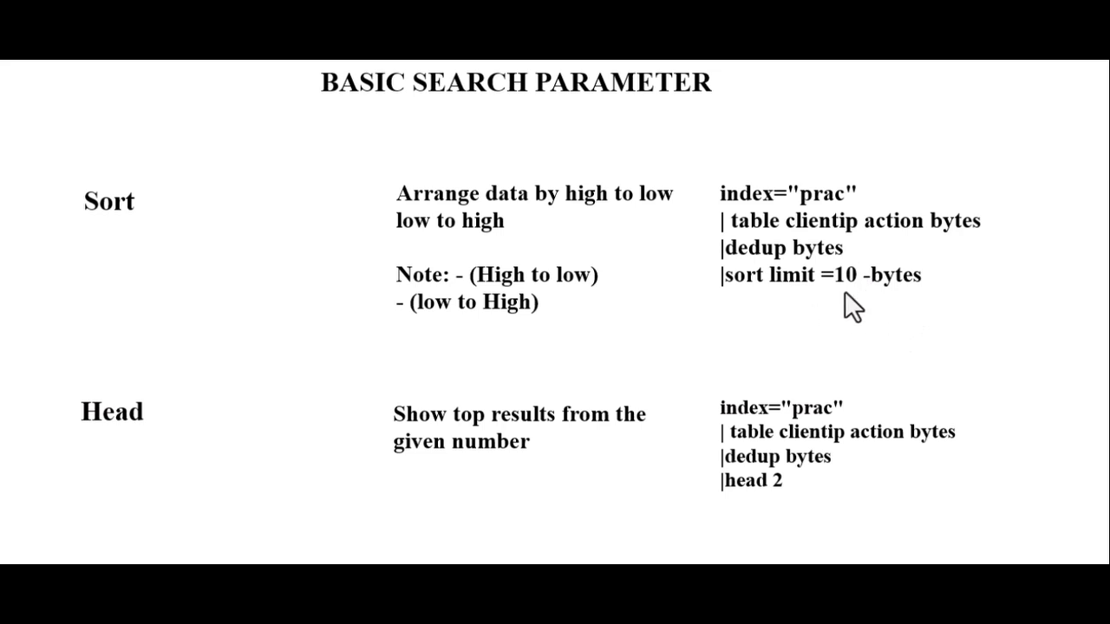
Switch from the slide back to Splunk and look through the bytes column of the dedup clientip results
key("alt+Tab")
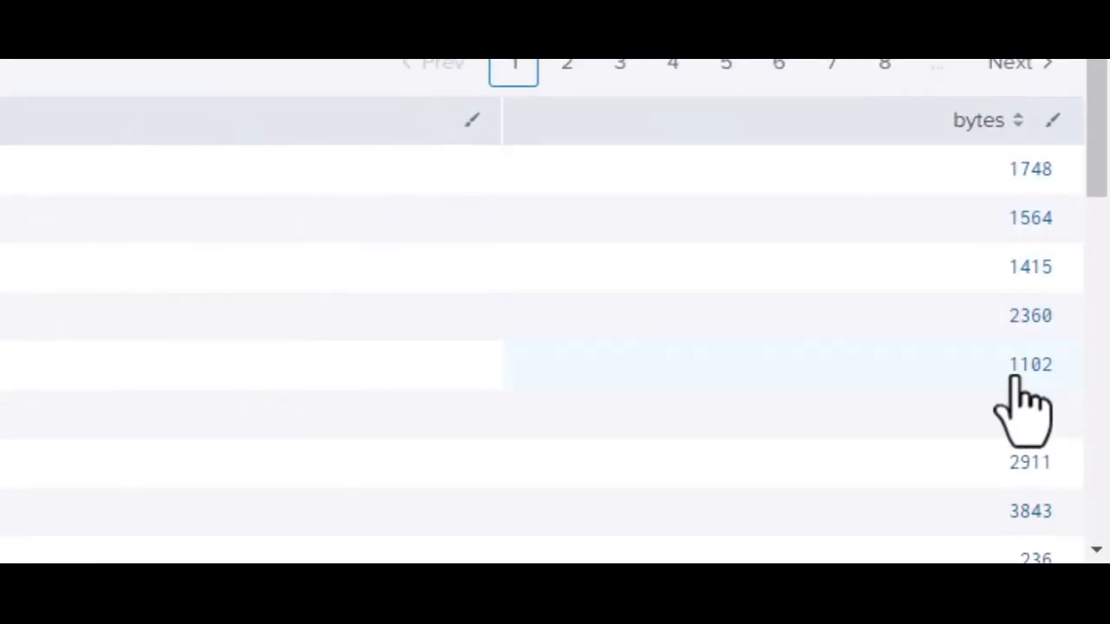
scroll(991, 351, "down", 3)
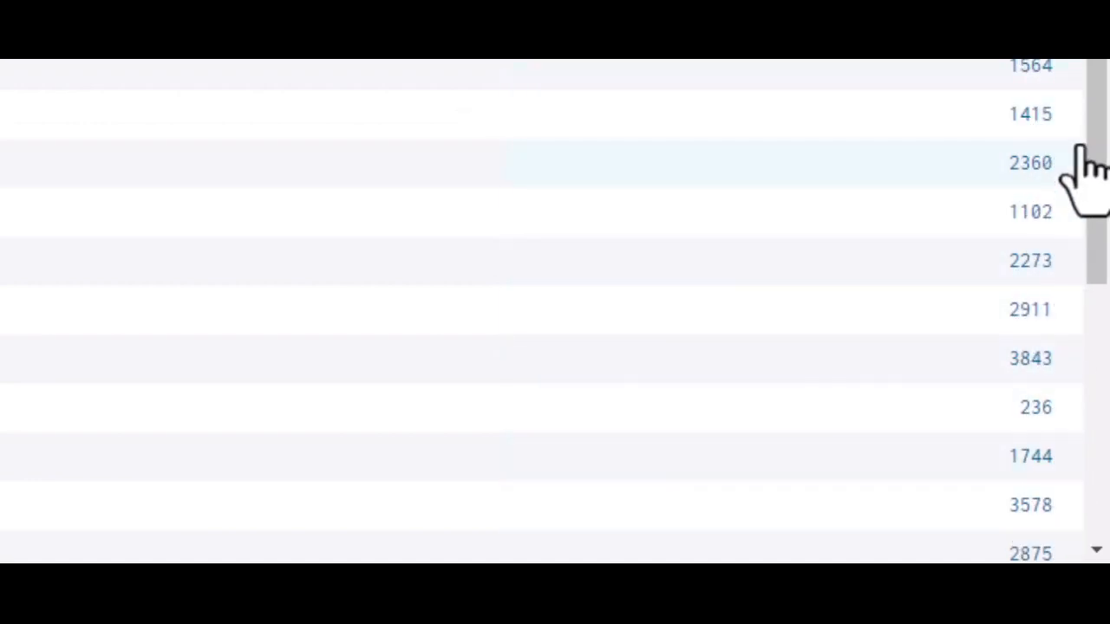
left_click_drag(1104, 144, 1105, 75)
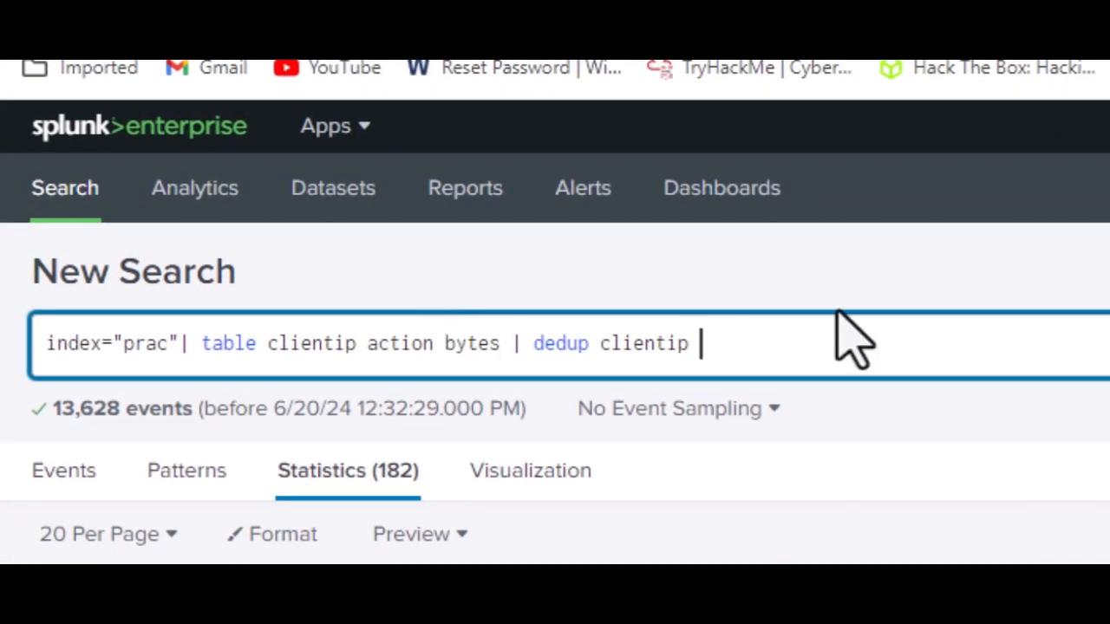
Append | sort limit =10 -bytes to the dedup clientip query, run the search and look through the bytes column
type("|")
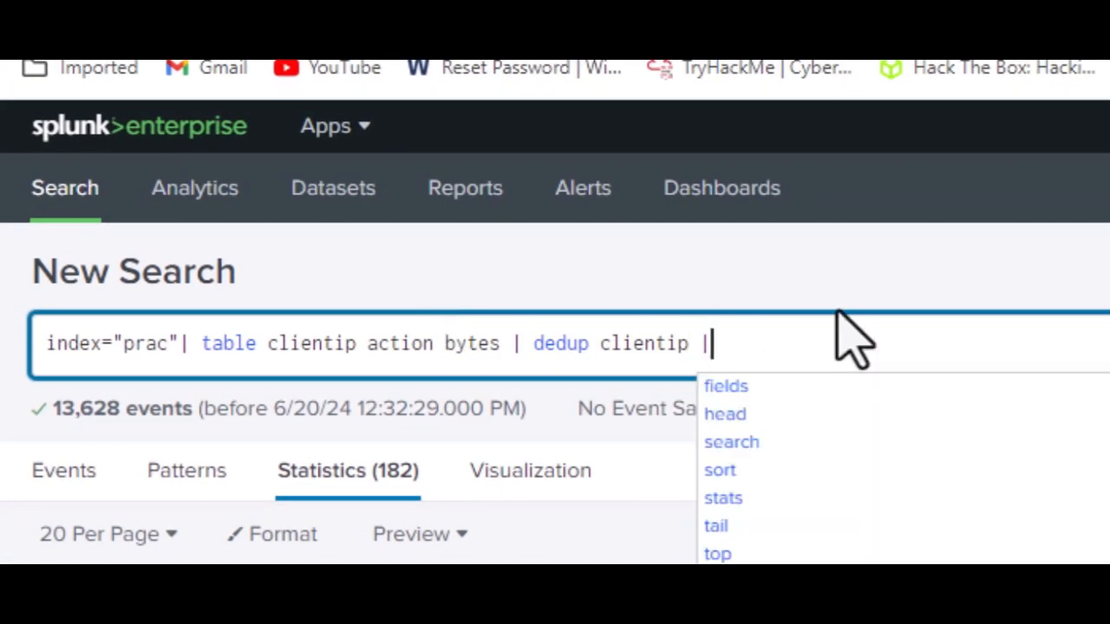
type(" sort")
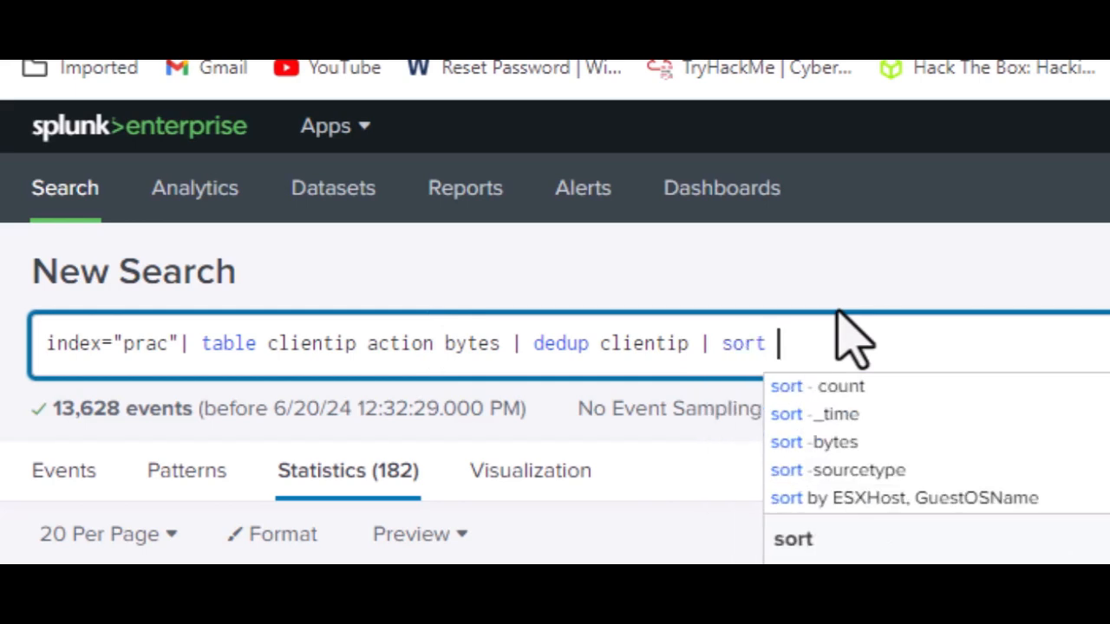
type("limit")
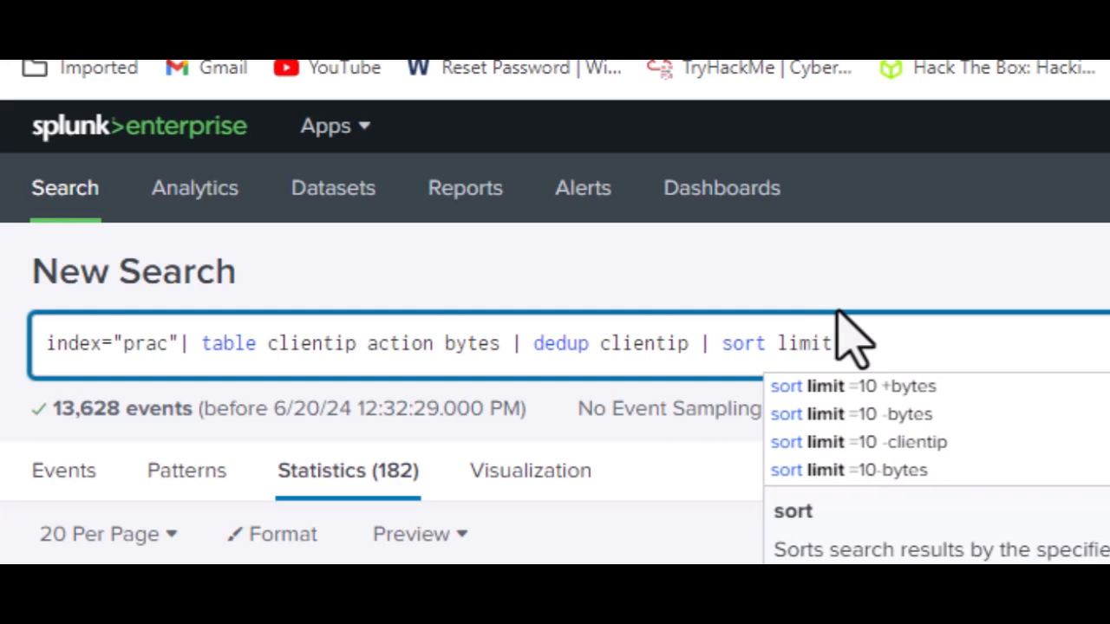
left_click(891, 390)
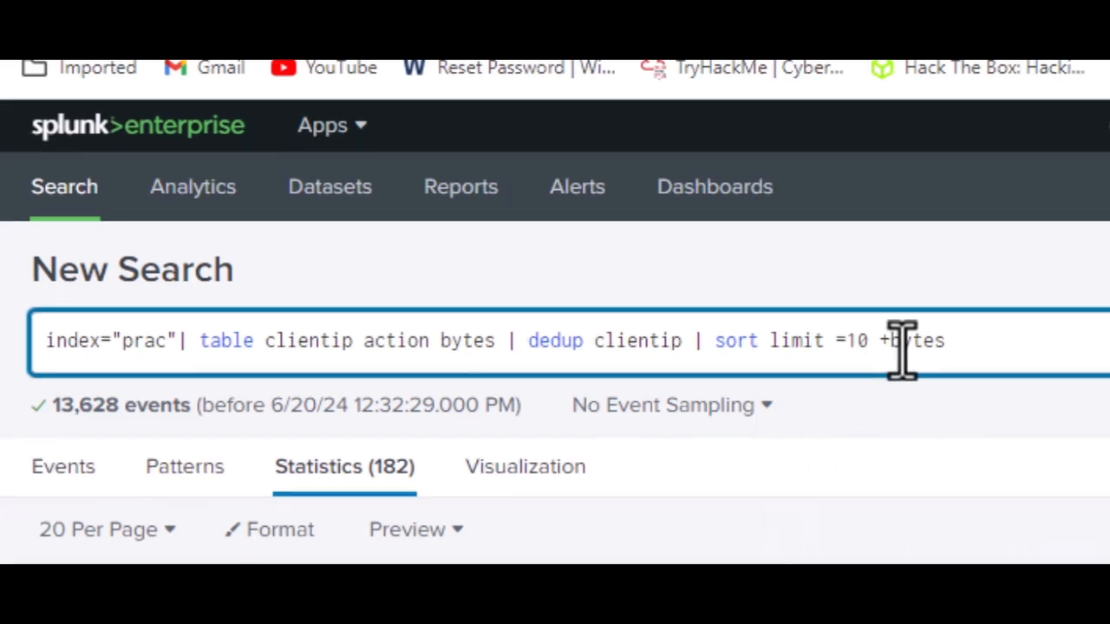
left_click(902, 349)
key("BackSpace")
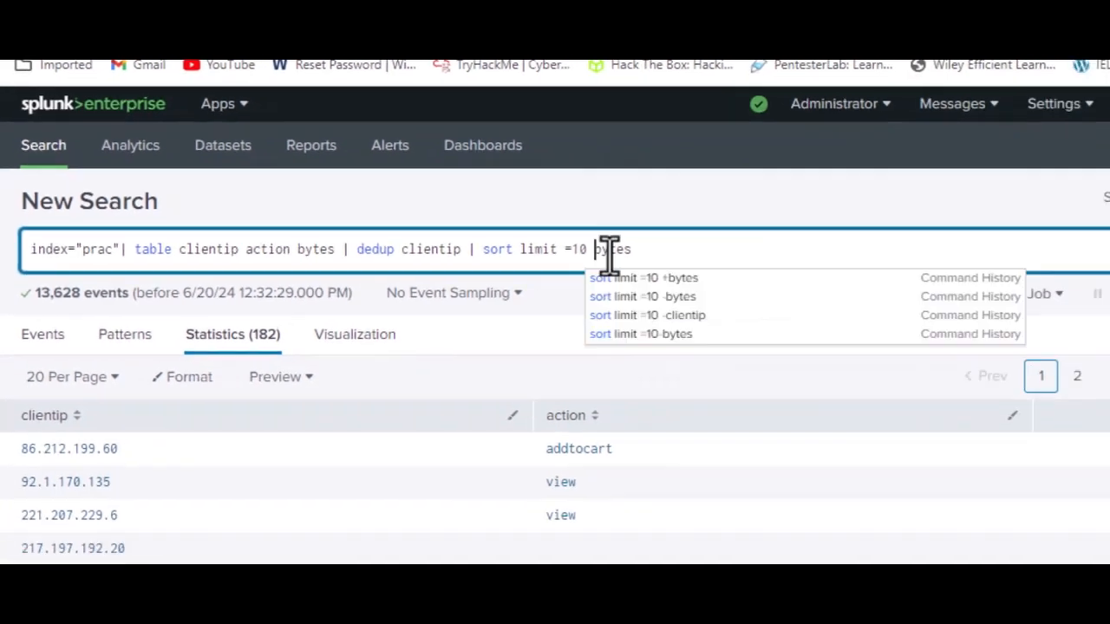
type("-")
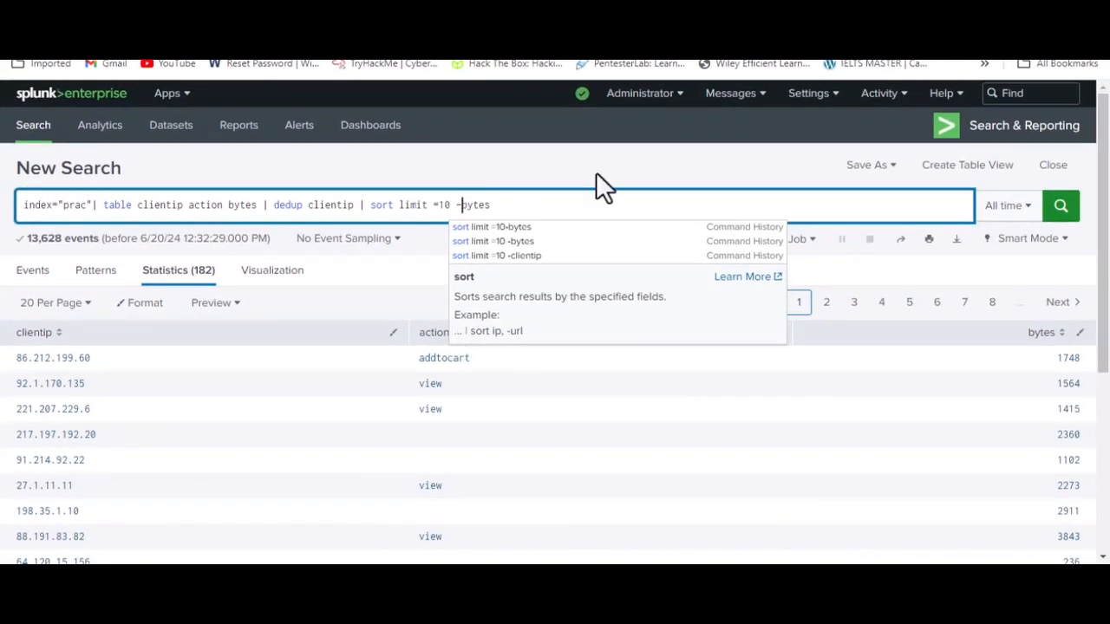
left_click(568, 203)
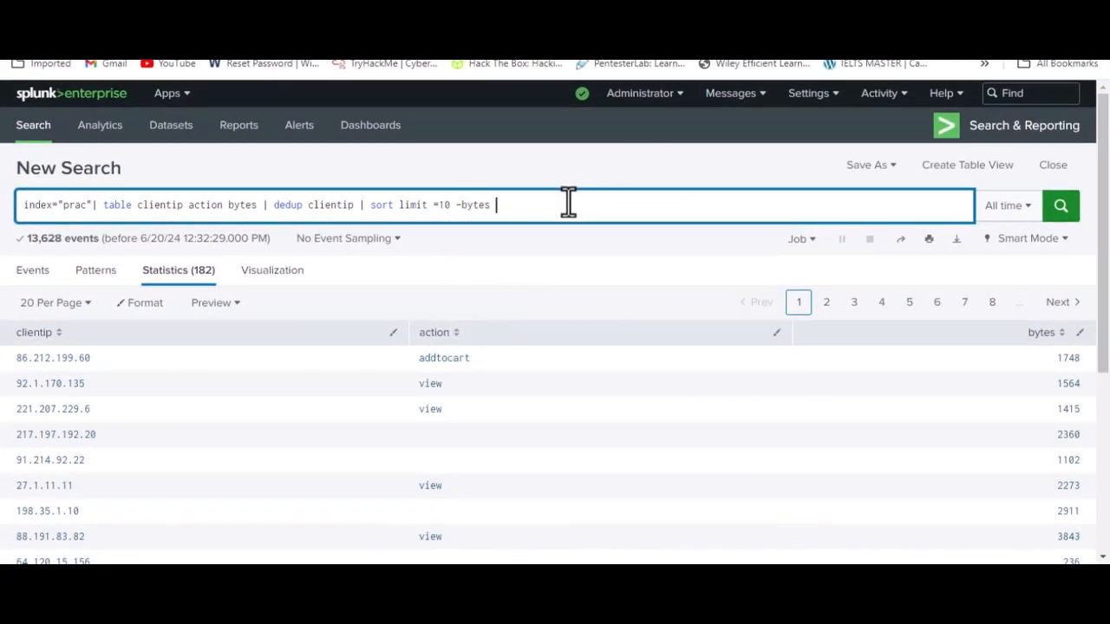
left_click(1060, 208)
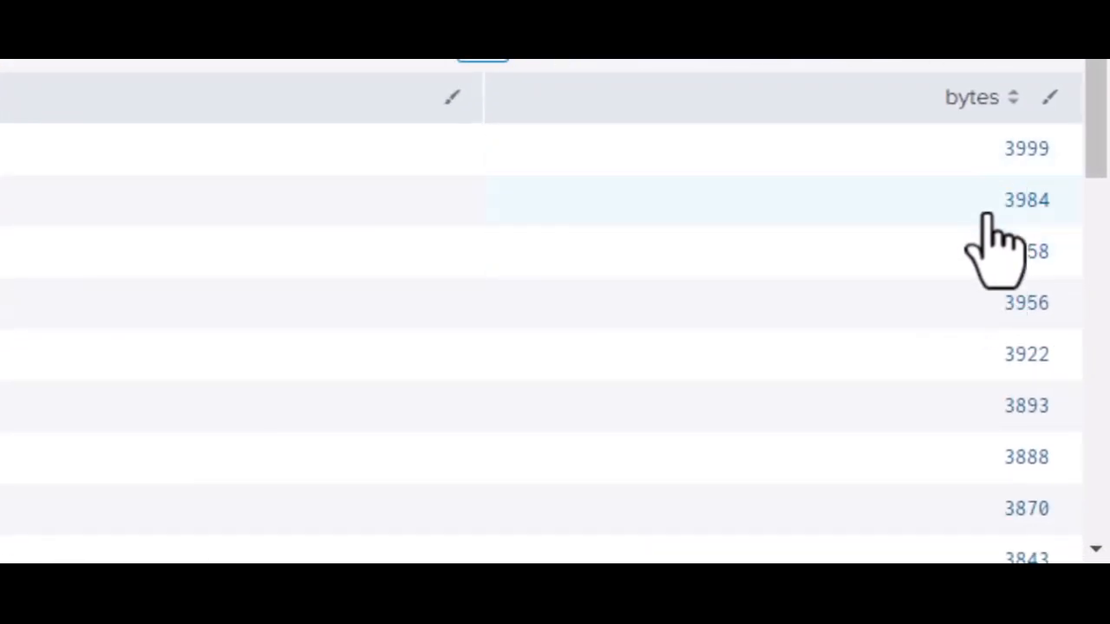
scroll(982, 341, "down", 5)
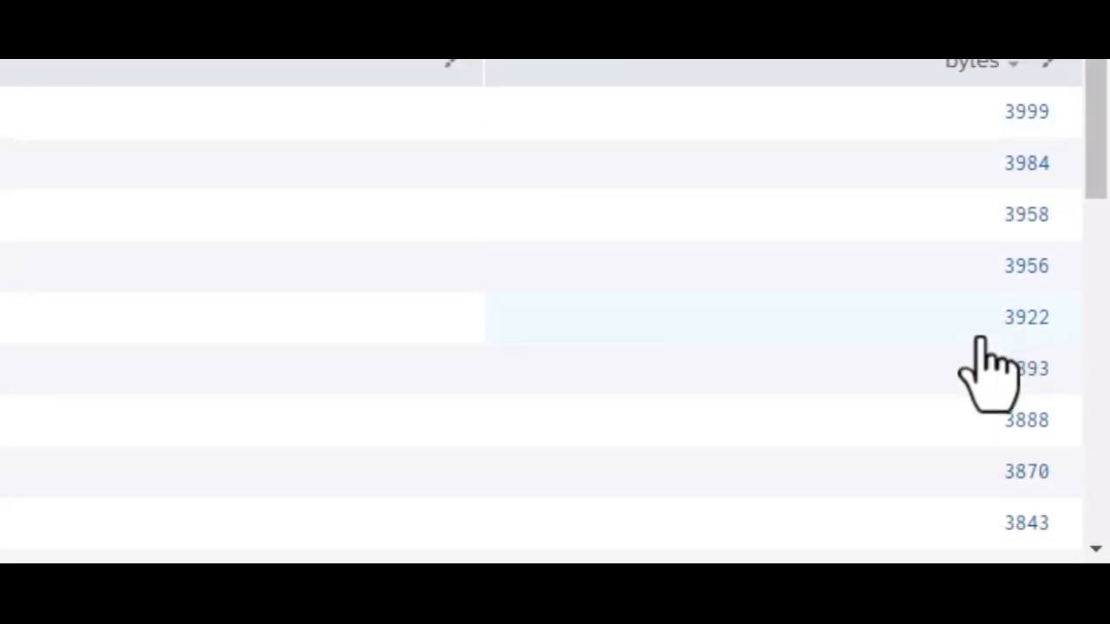
scroll(983, 341, "up", 5)
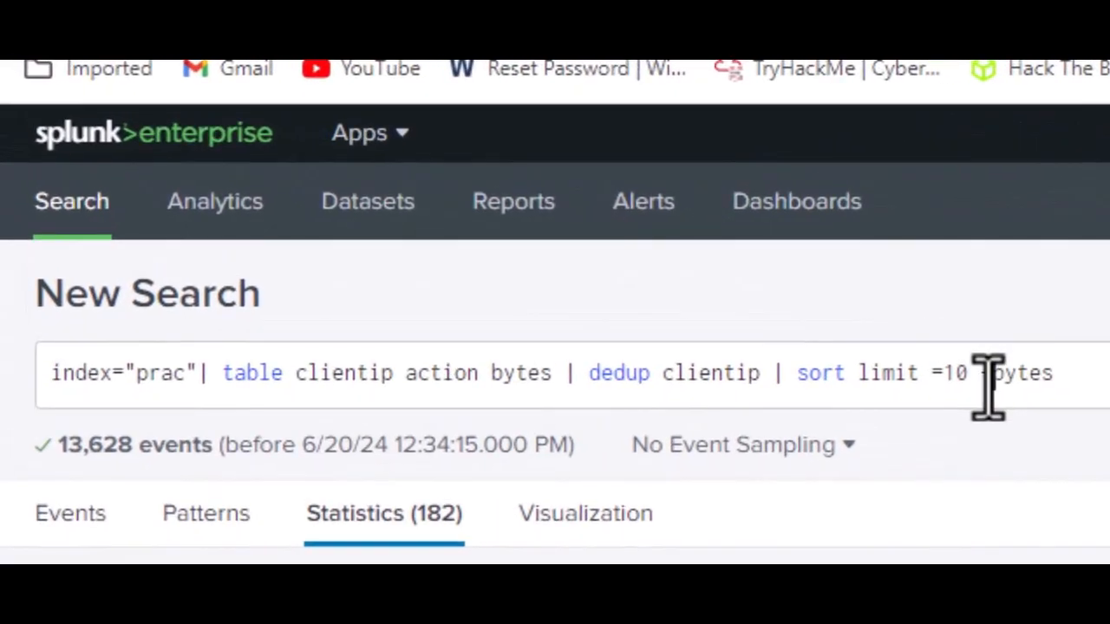
Change the sort clause from -bytes to +bytes and run the search
left_click(921, 349)
key("BackSpace")
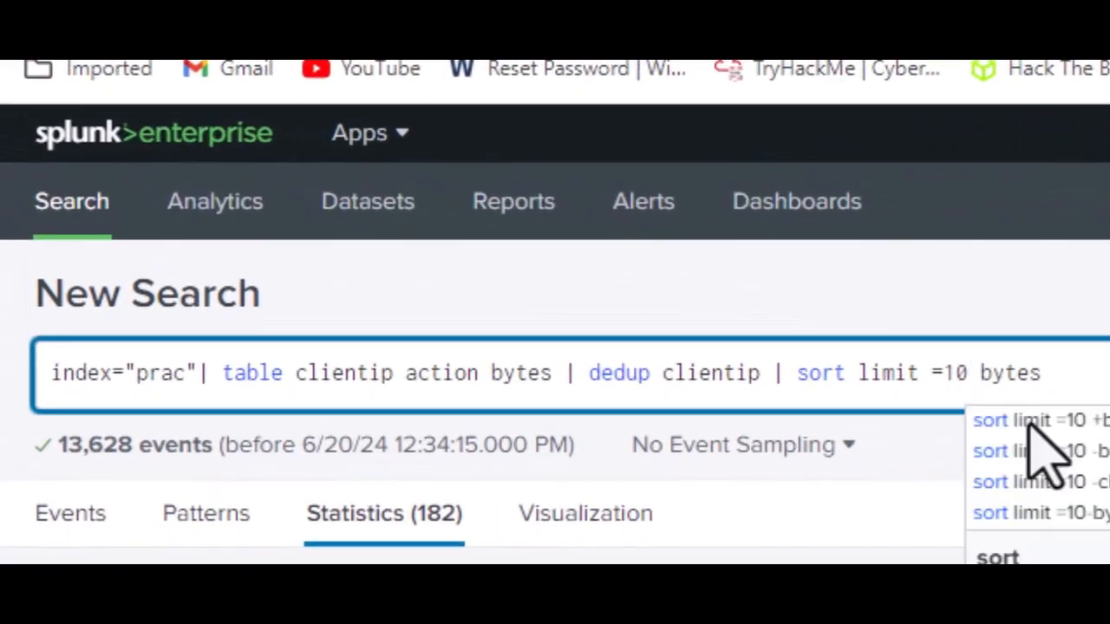
type("+")
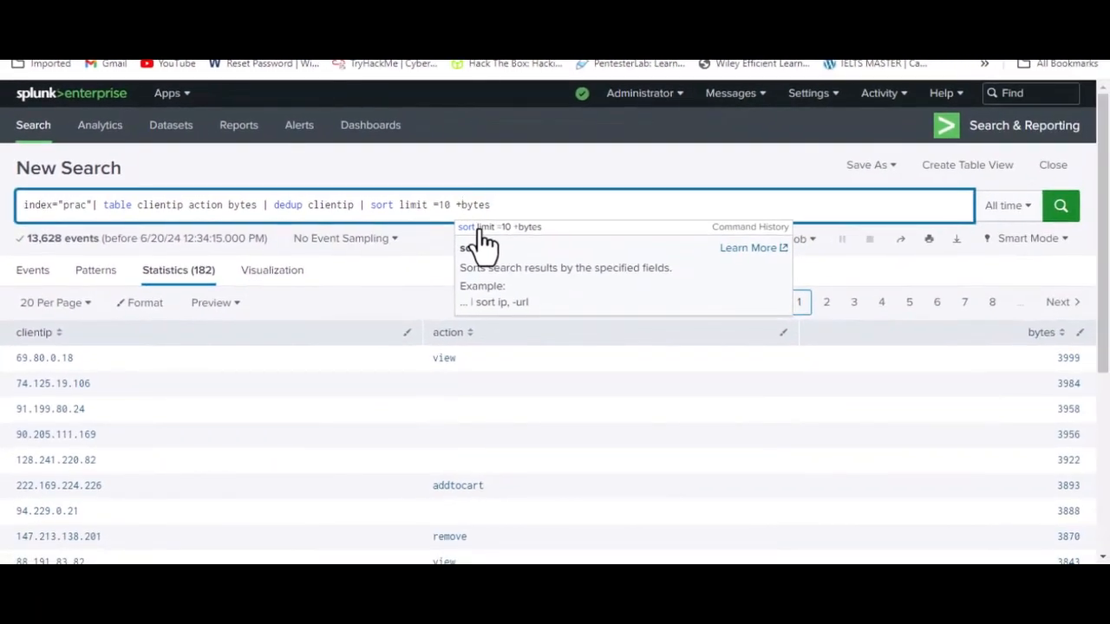
key("Return")
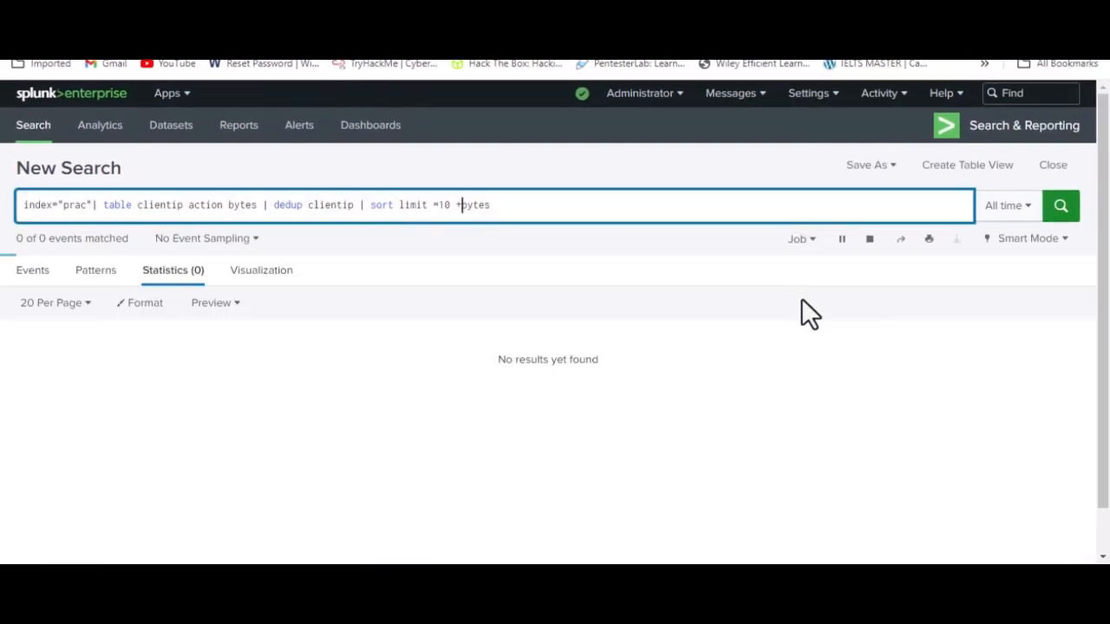
Examine the order of the values in the bytes column from the first row to the last
scroll(923, 213, "down", 3)
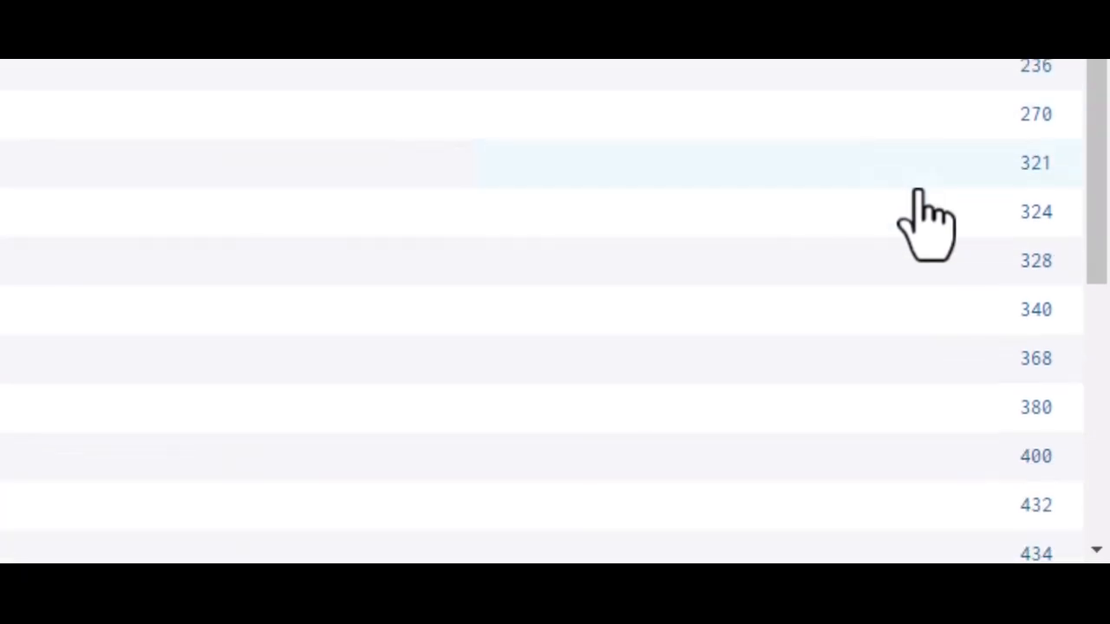
scroll(961, 139, "down", 6)
scroll(961, 186, "down", 3)
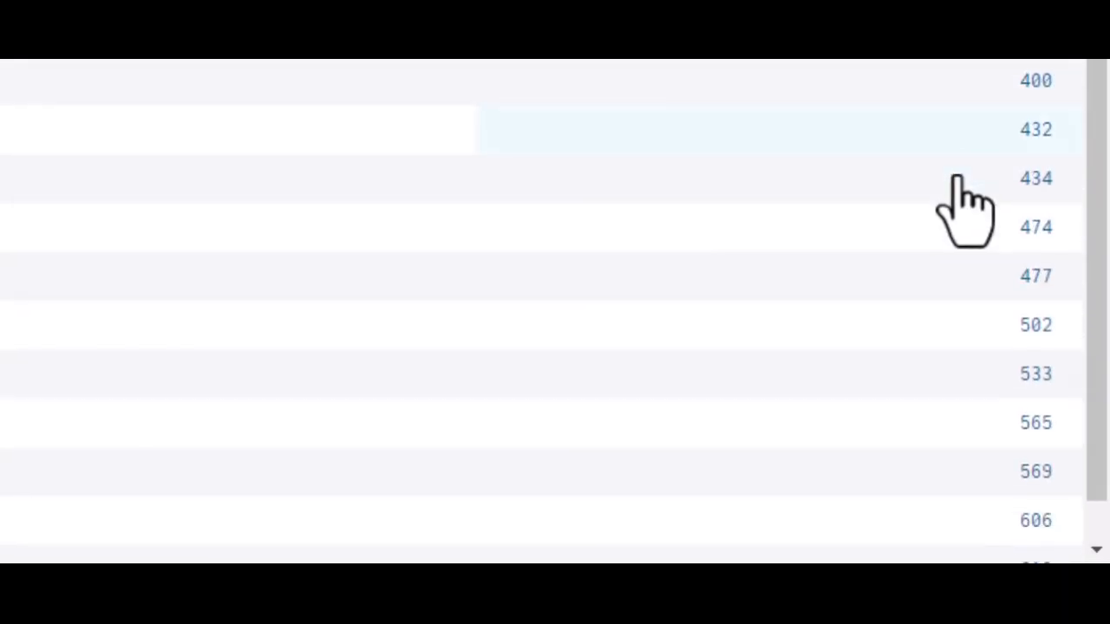
scroll(961, 187, "up", 10)
scroll(962, 204, "down", 12)
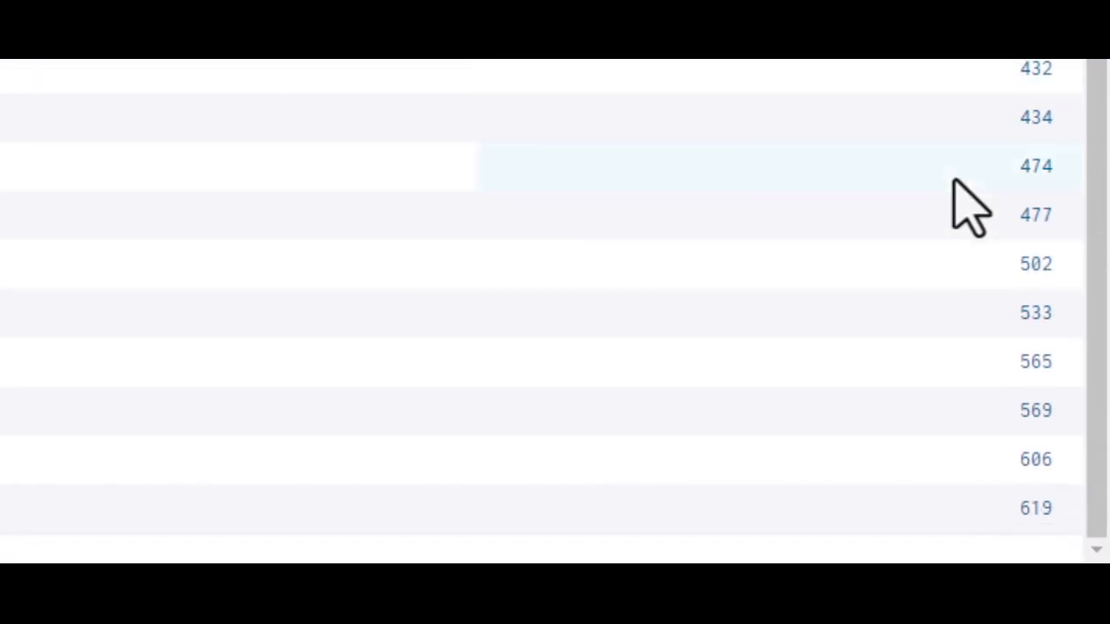
scroll(543, 449, "up", 5)
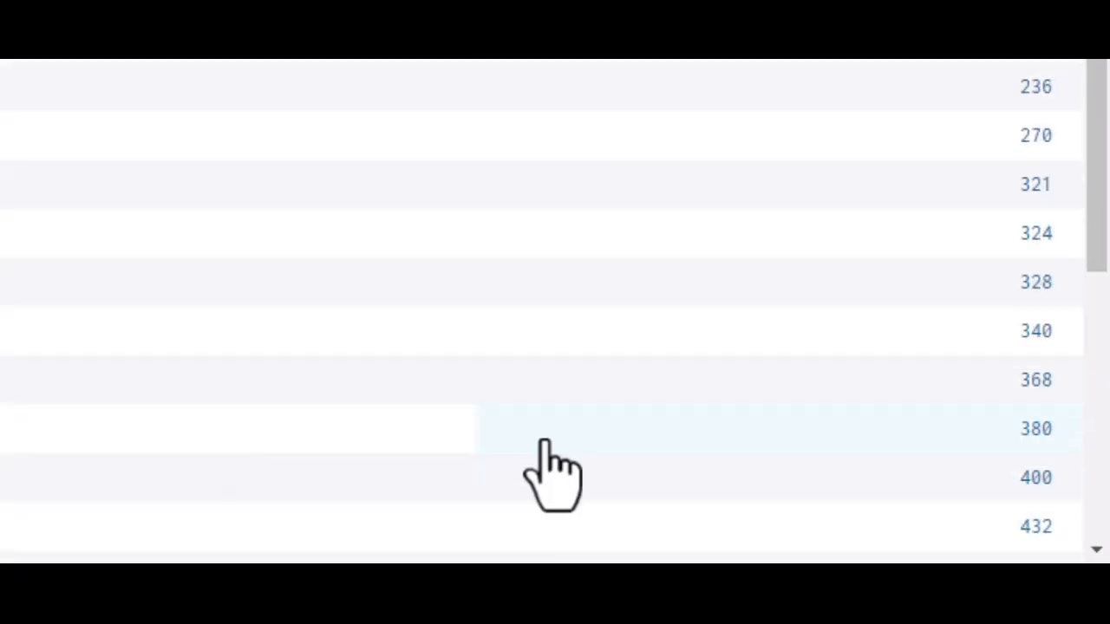
scroll(543, 441, "down", 5)
scroll(547, 436, "up", 7)
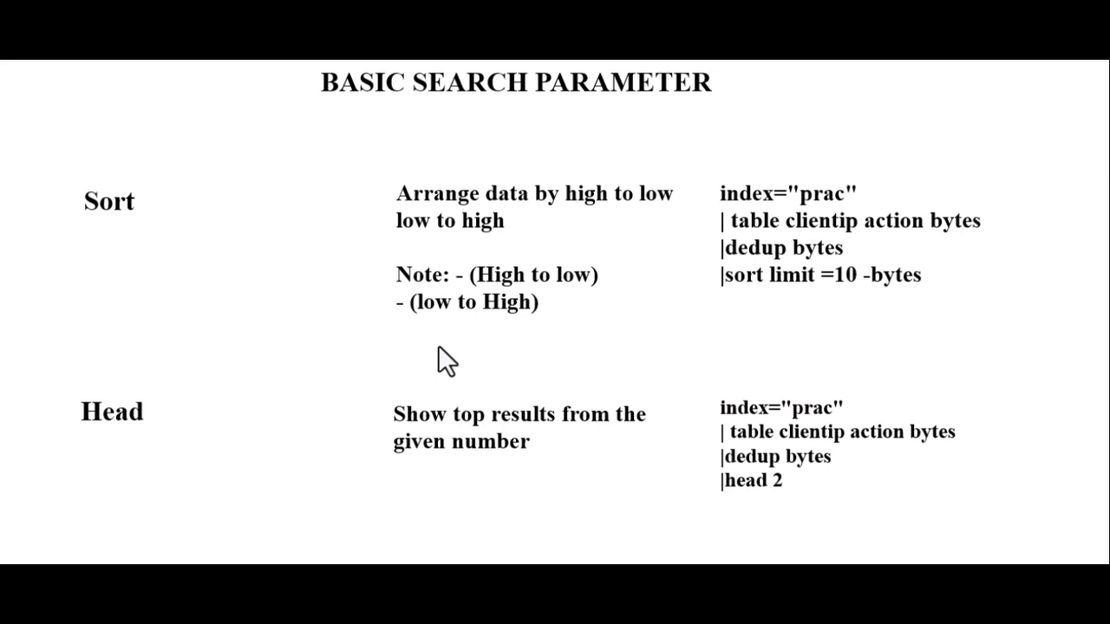
Switch from the slide back to Splunk, replace the sort -bytes clause with head 2, and run the search
key("alt+Tab")
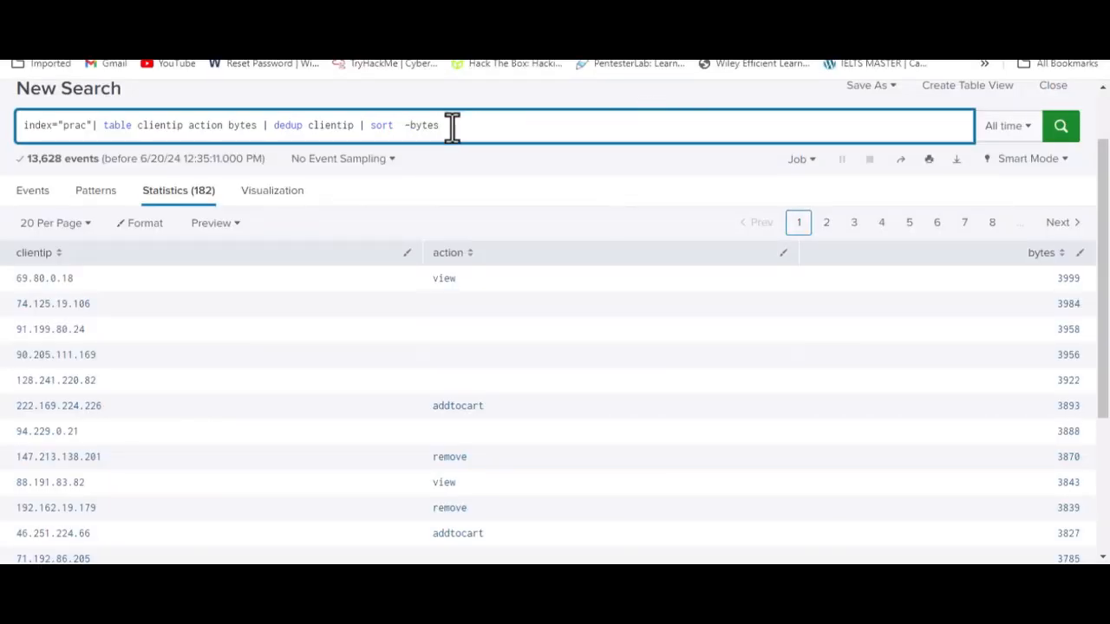
key("BackSpace")
key("BackSpace")
key("BackSpace")
key("BackSpace")
key("BackSpace")
key("BackSpace")
key("BackSpace")
key("BackSpace")
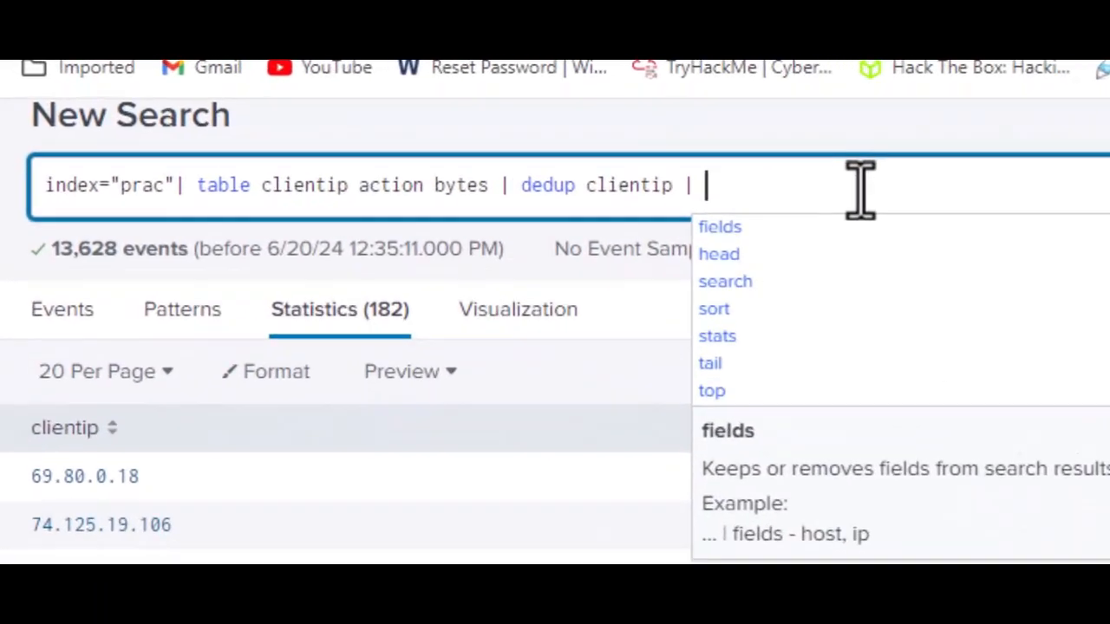
type("head")
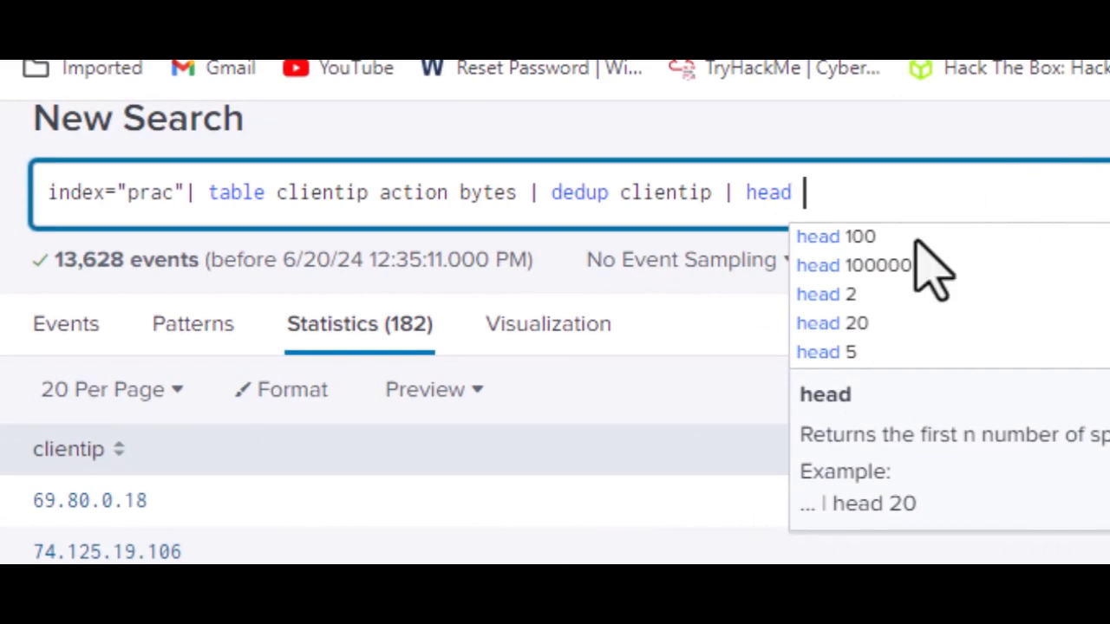
left_click(854, 296)
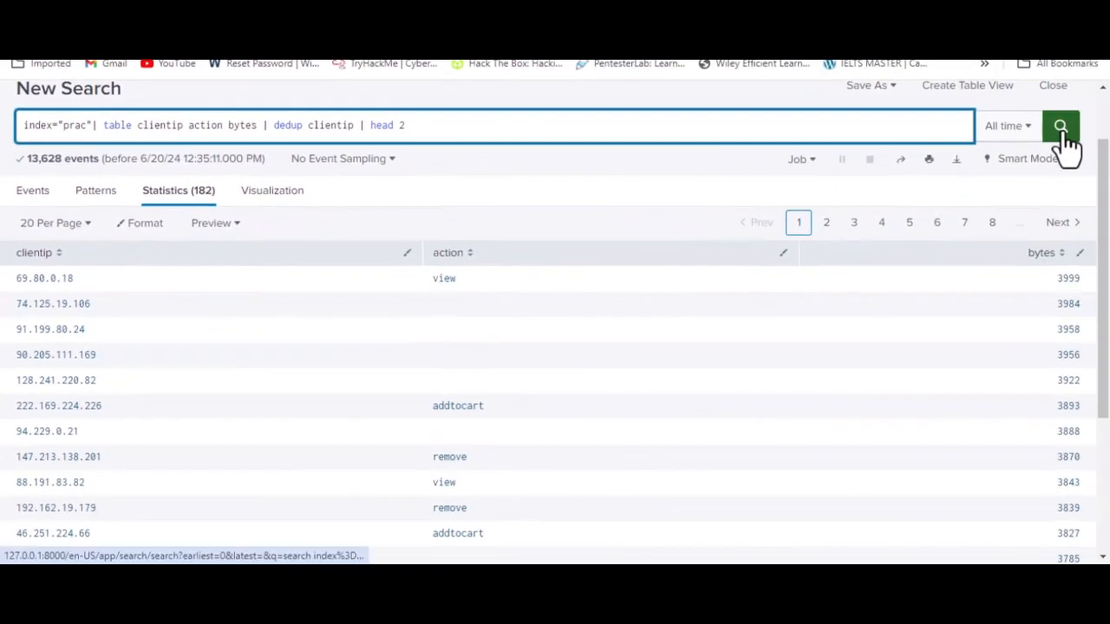
left_click(1061, 130)
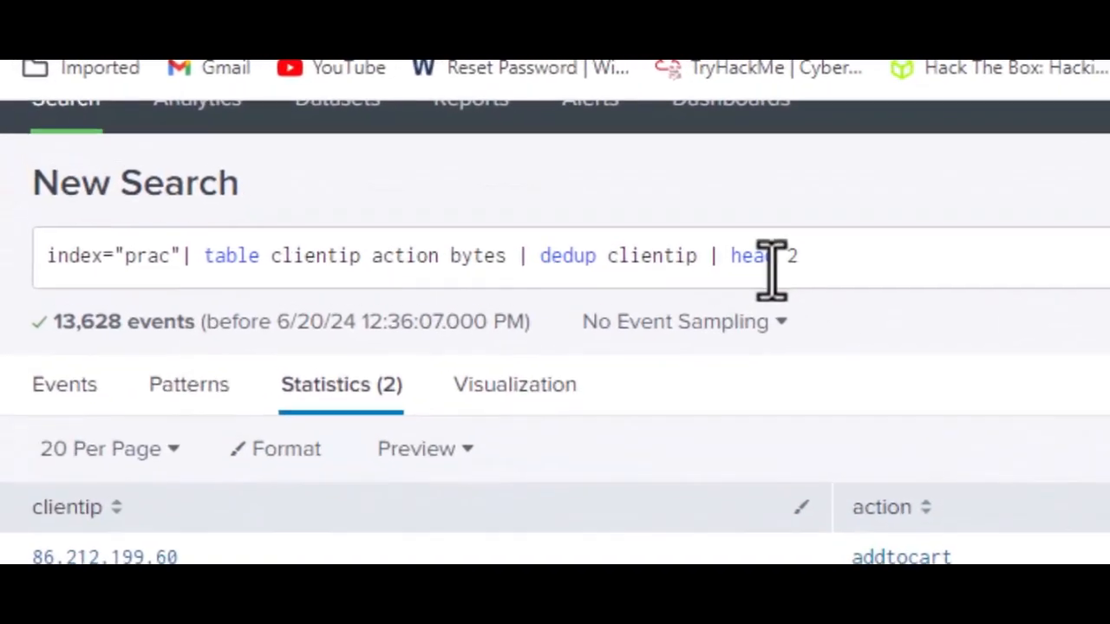
Replace head with tail in the last clause, keeping the number 2, and run the search
left_click(771, 264)
key("BackSpace")
key("BackSpace")
key("BackSpace")
key("BackSpace")
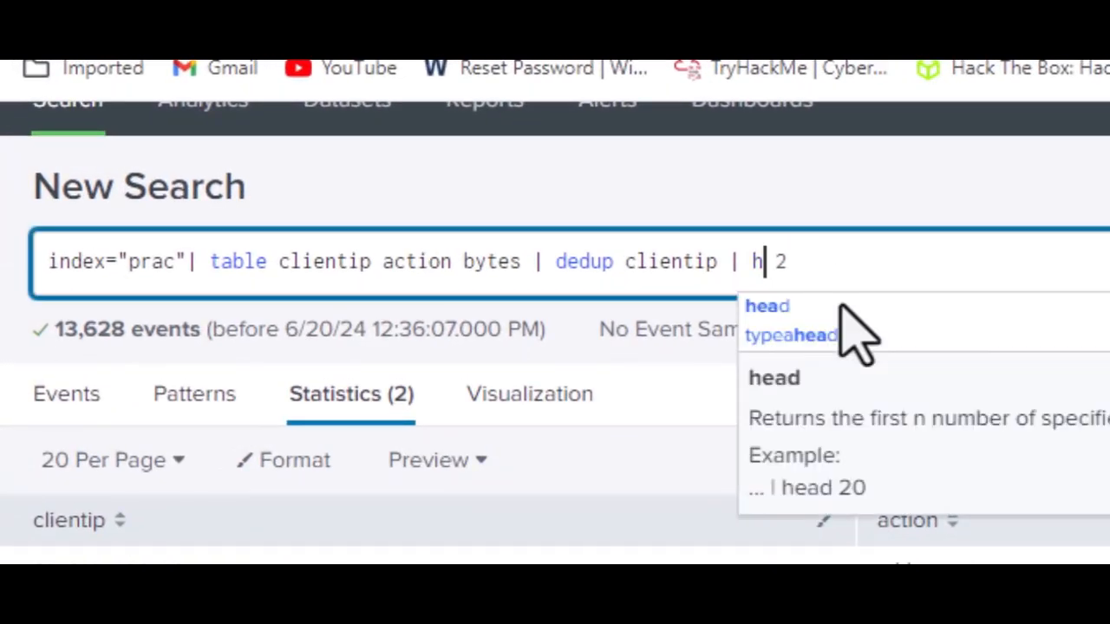
type("ta")
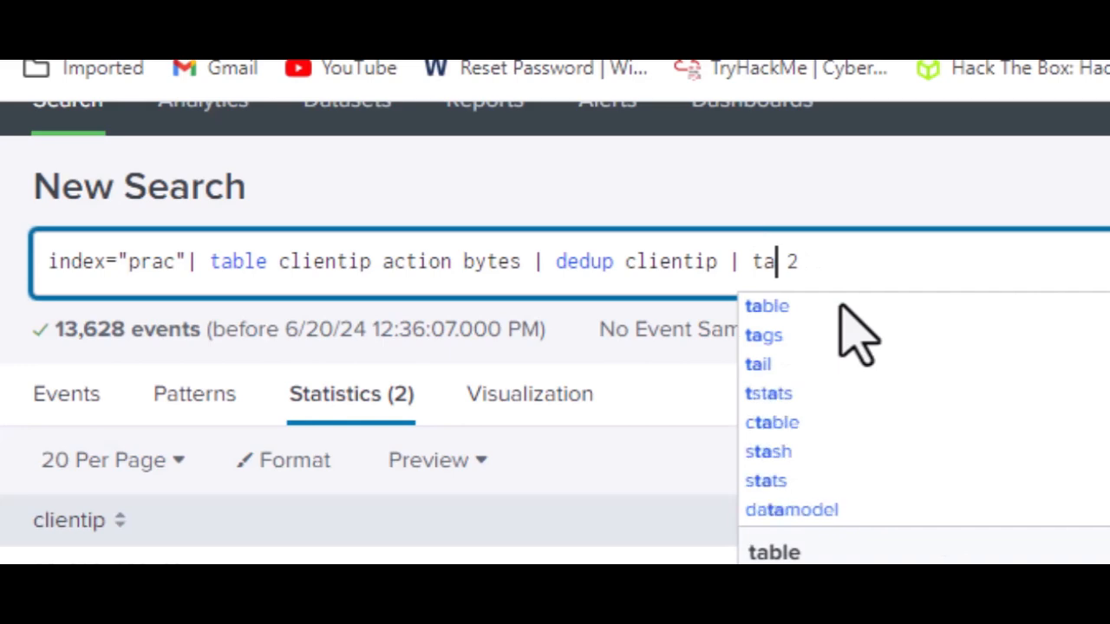
type("il")
key("Return")
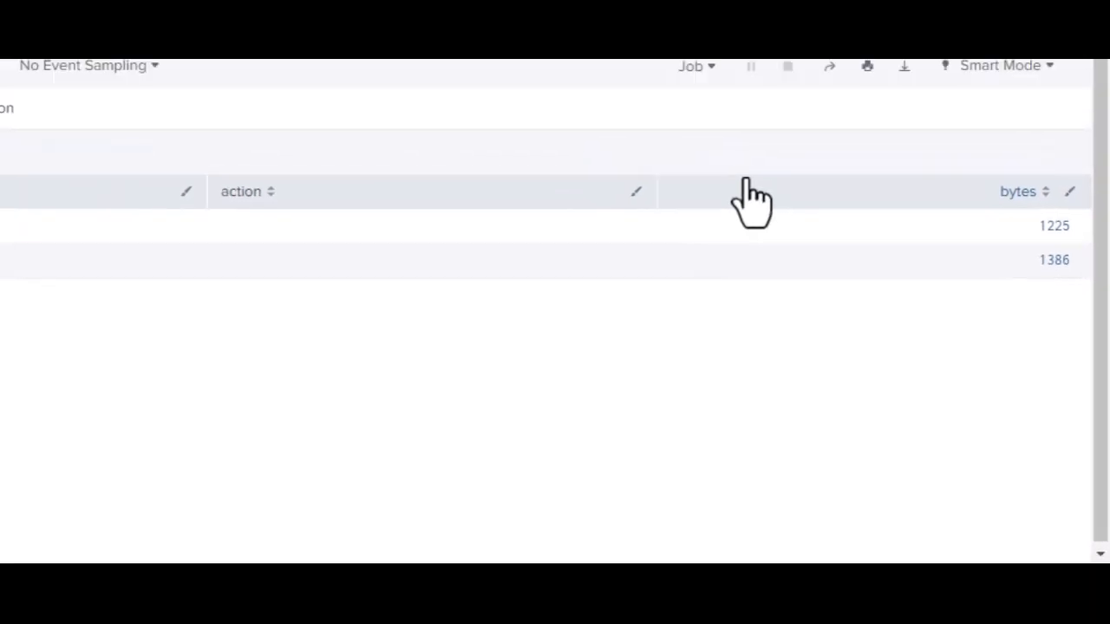
Switch to the presentation and advance to the slide describing the Tail and Fields commands
key("alt+Tab")
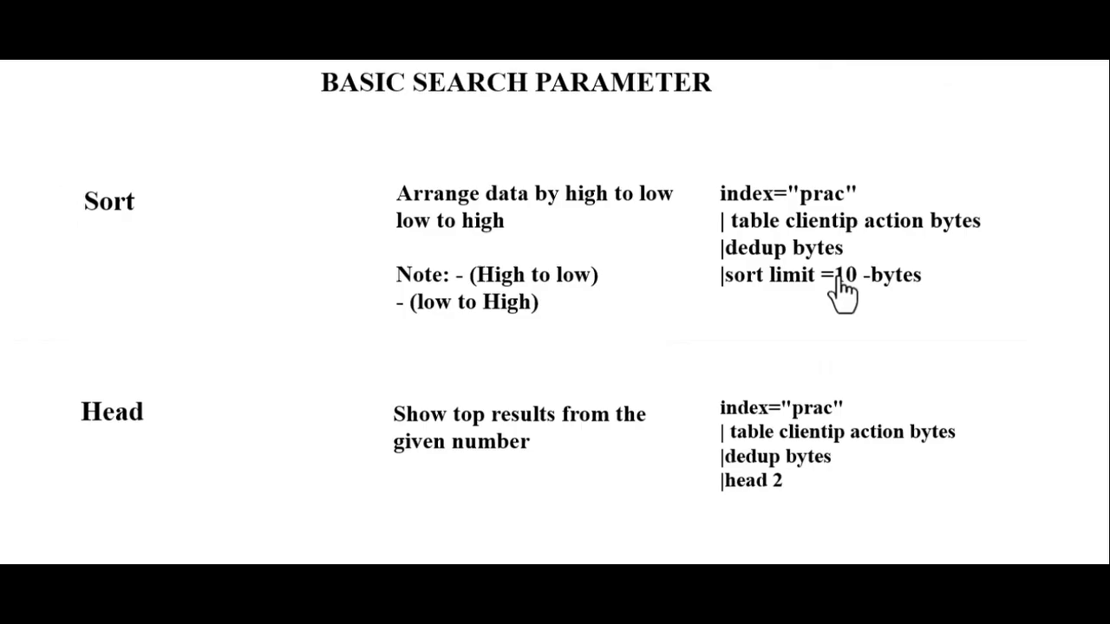
left_click(839, 281)
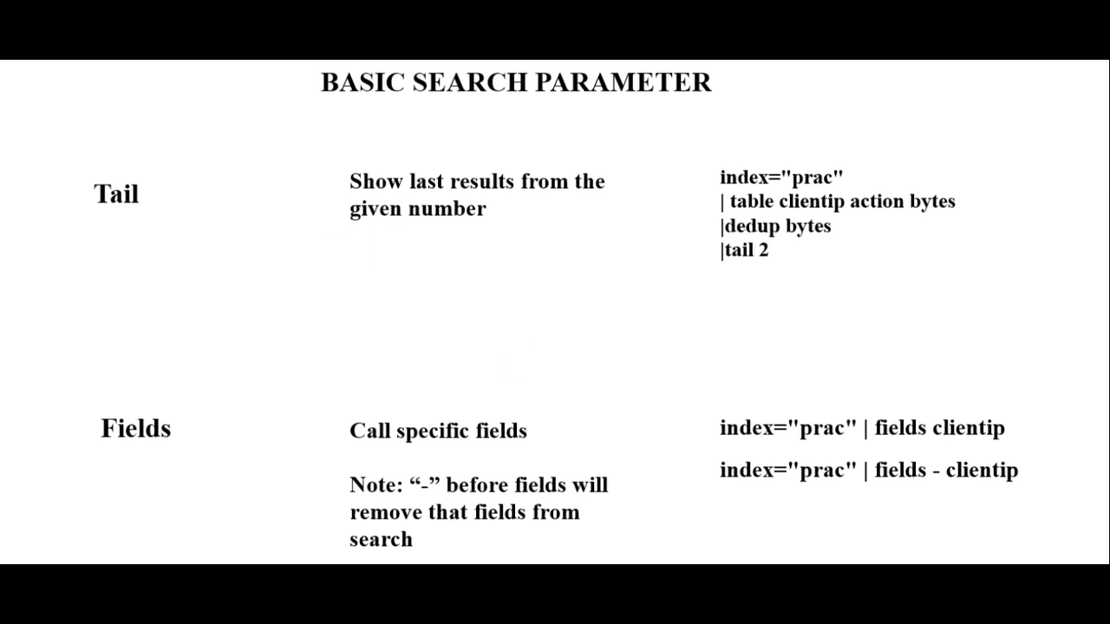
Return to Splunk, replace the table, dedup and tail clauses after index="prac" with fields clientip, and run the search
key("alt+Tab")
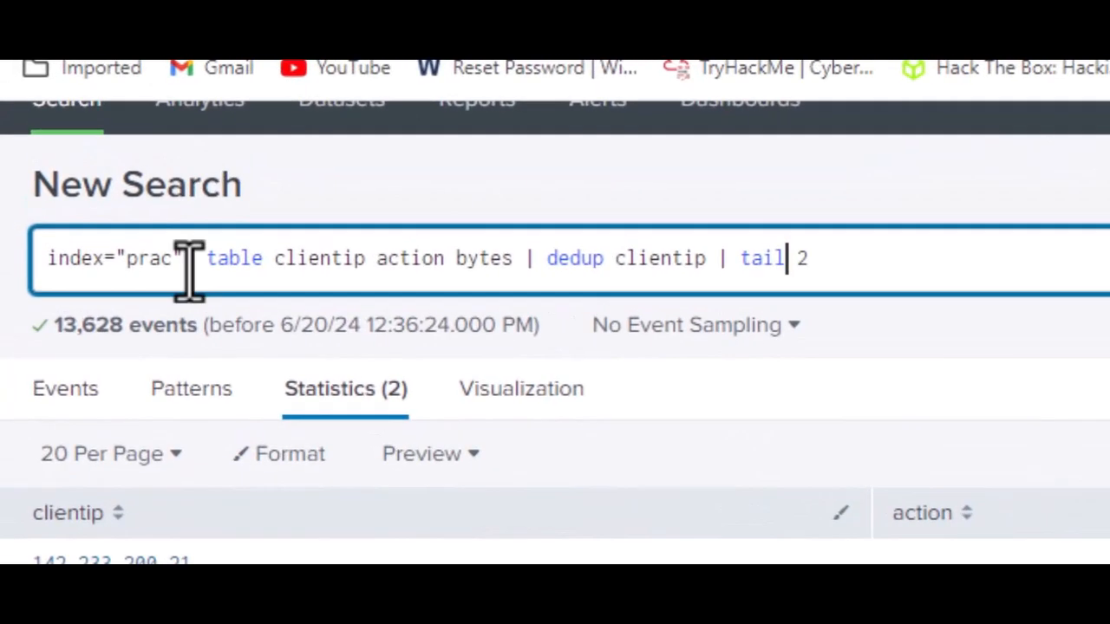
left_click(104, 160)
left_click_drag(243, 260, 884, 260)
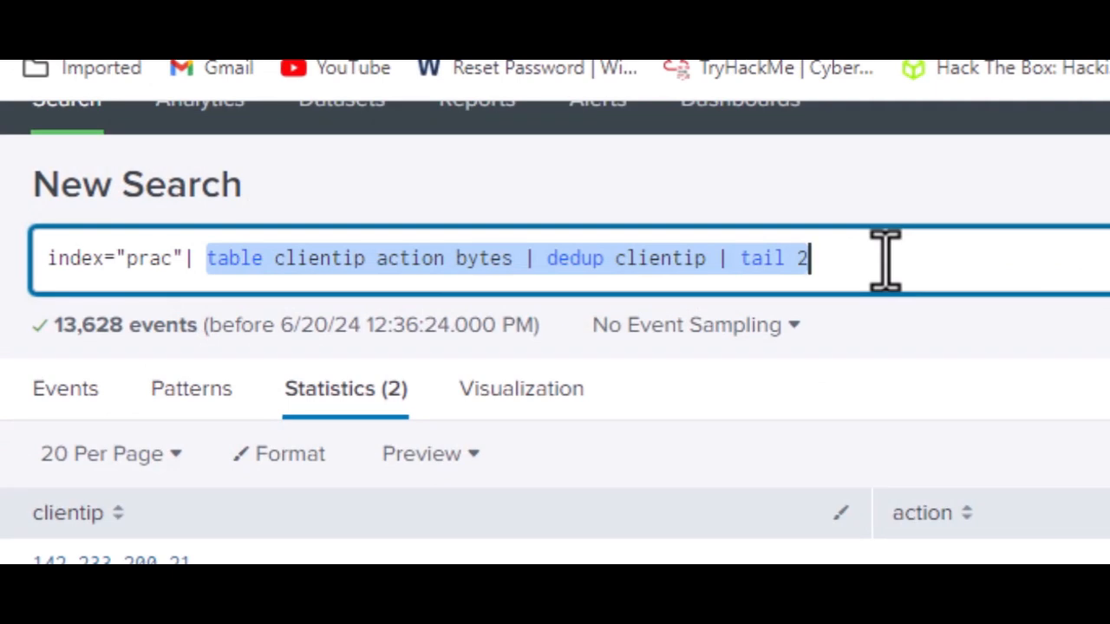
key("BackSpace")
type("fiek")
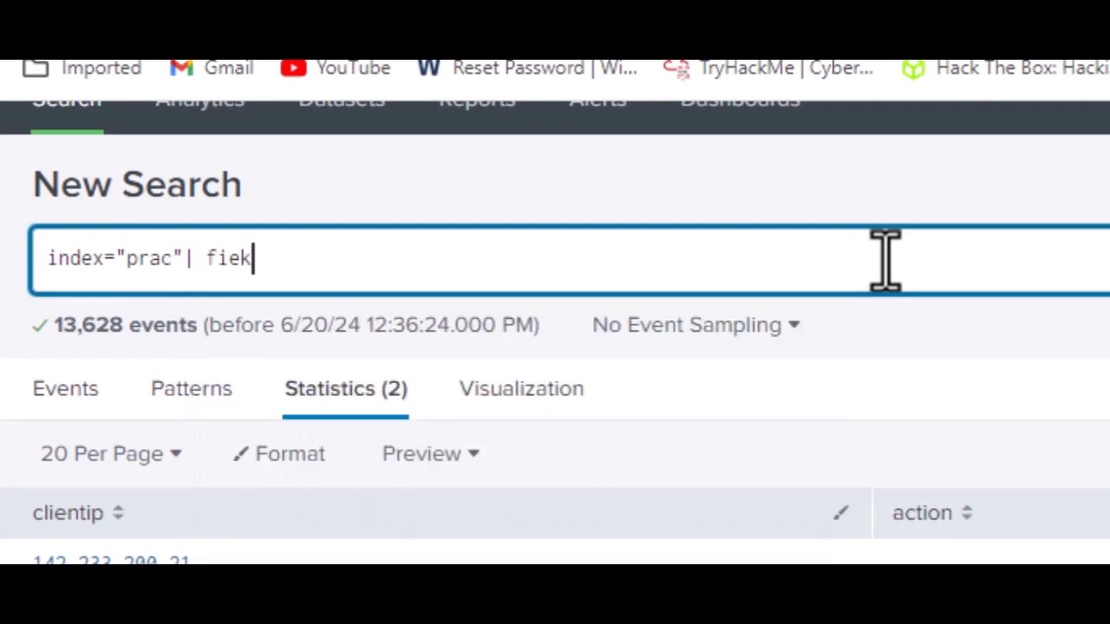
key("BackSpace")
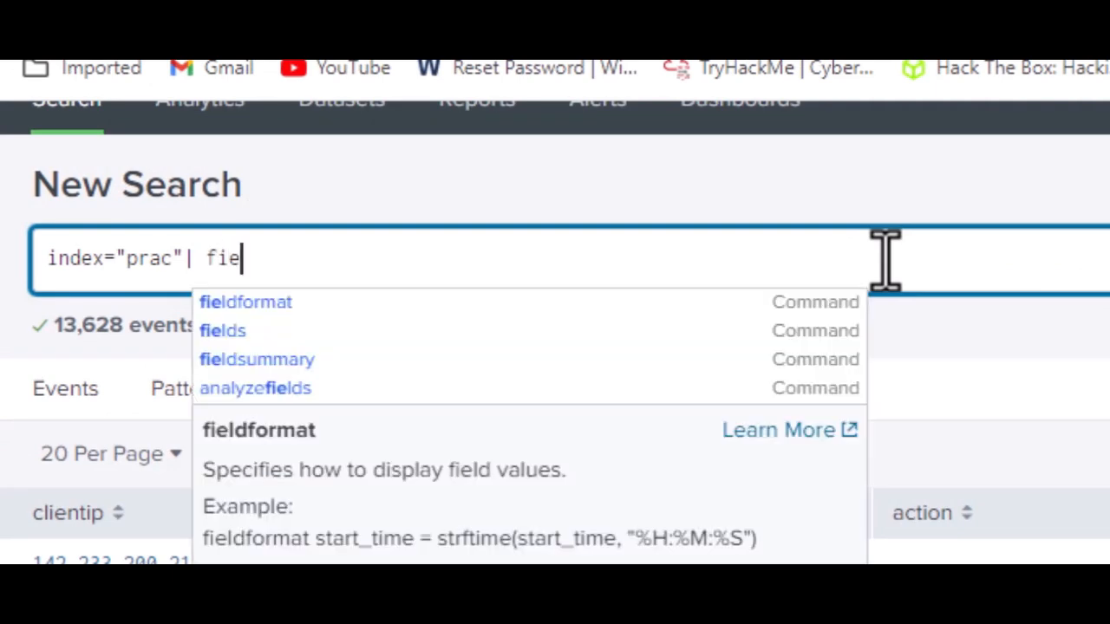
type("lds ")
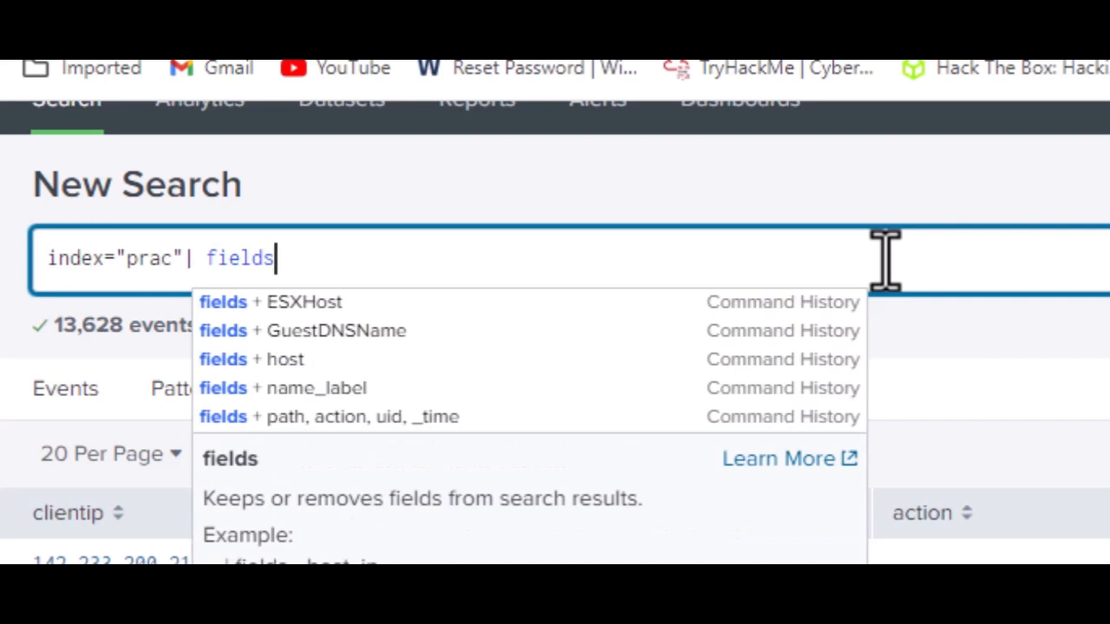
type("cli")
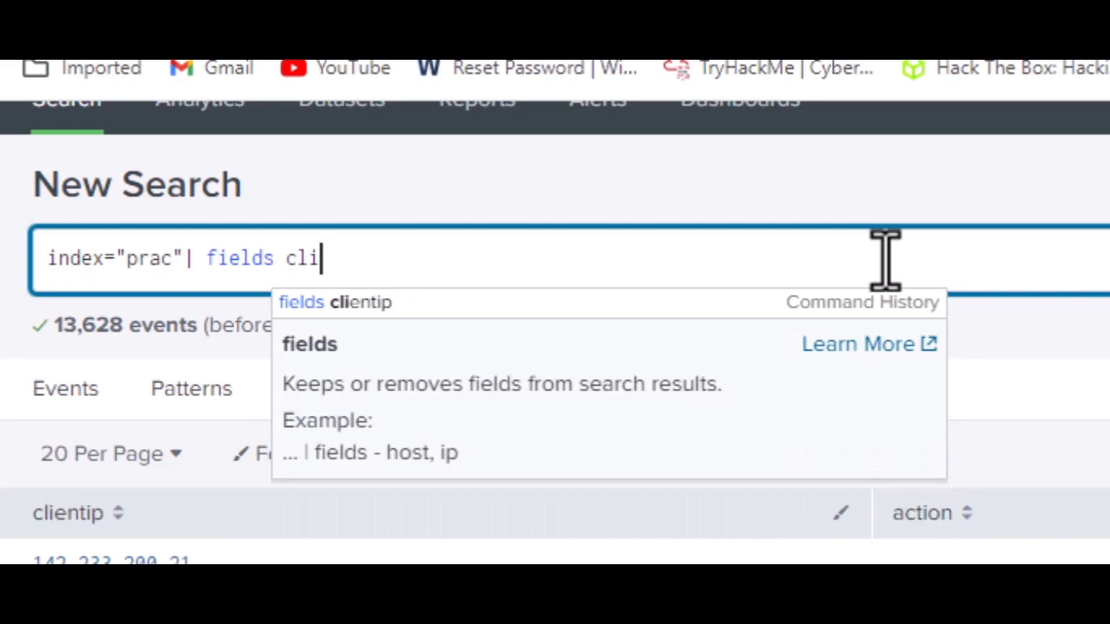
left_click(530, 305)
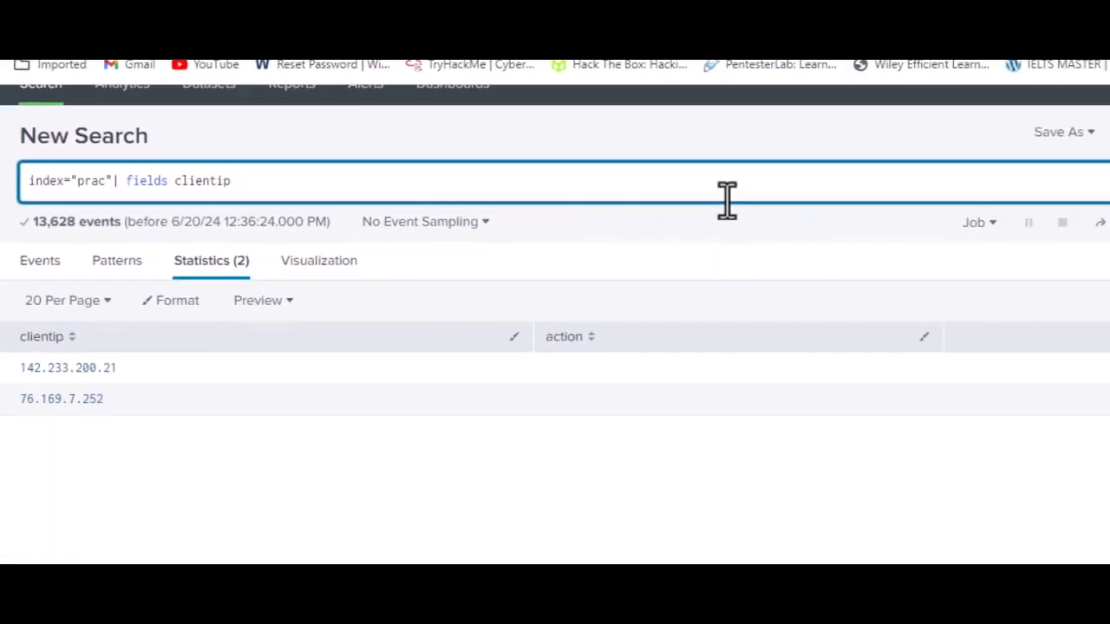
key("Return")
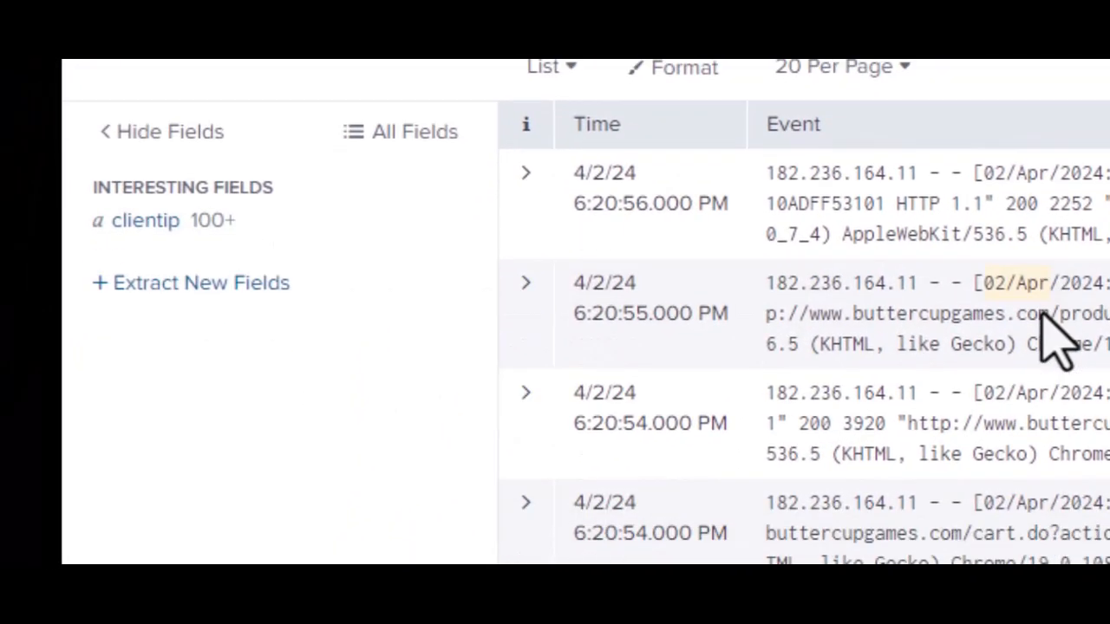
Add a minus sign before clientip in the fields clause to exclude that field, run the search, and check the field list
scroll(1049, 334, "down", 5)
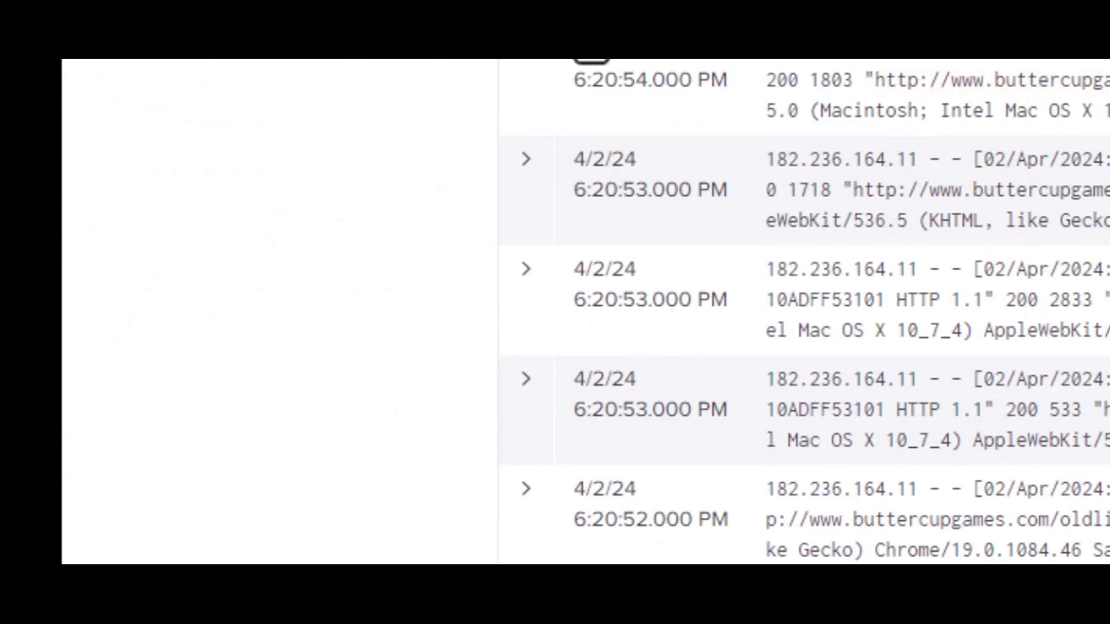
scroll(917, 223, "down", 1)
scroll(911, 193, "up", 8)
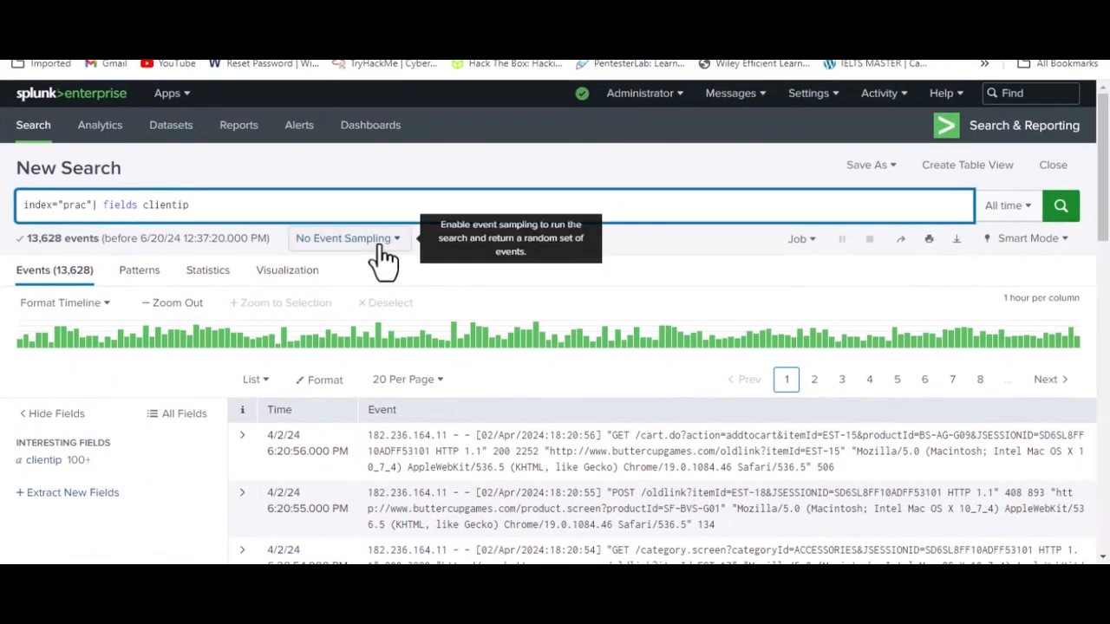
type("-")
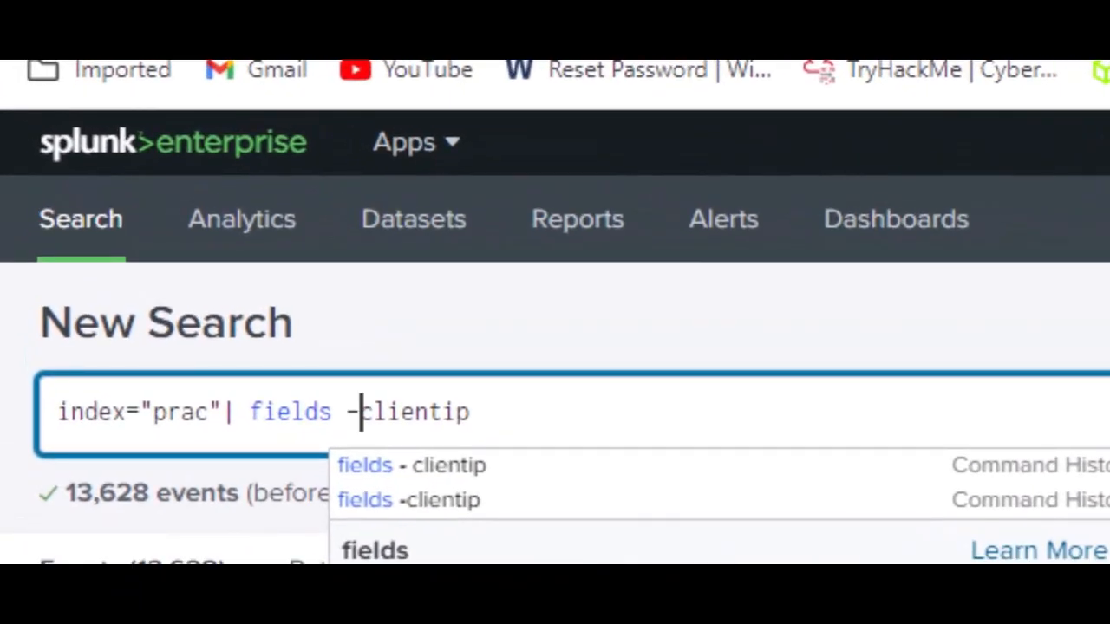
key("Return")
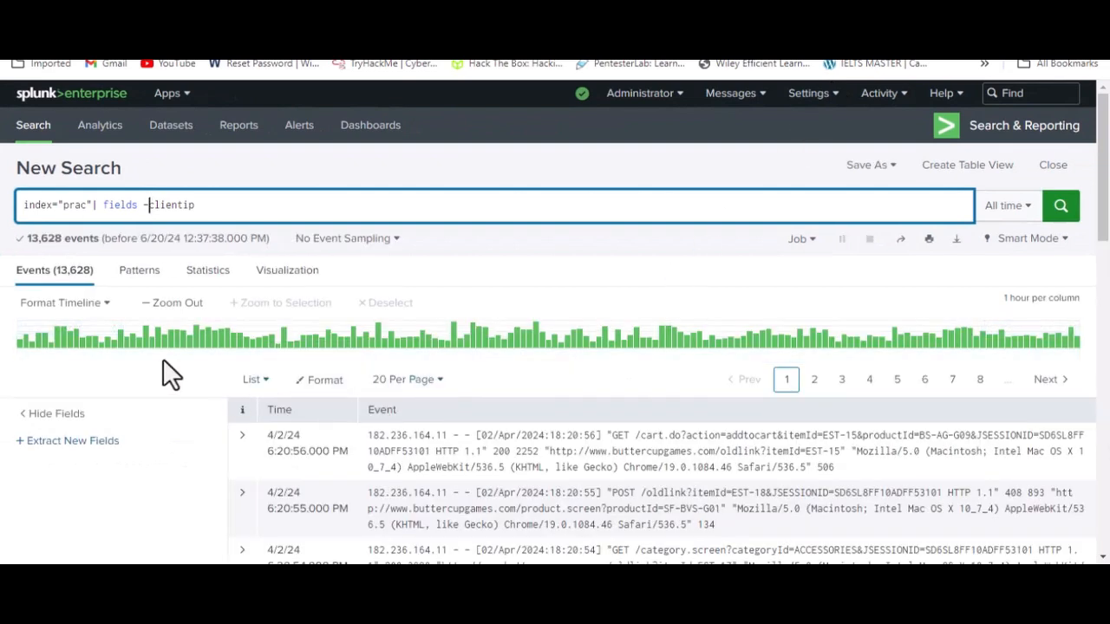
scroll(81, 458, "down", 2)
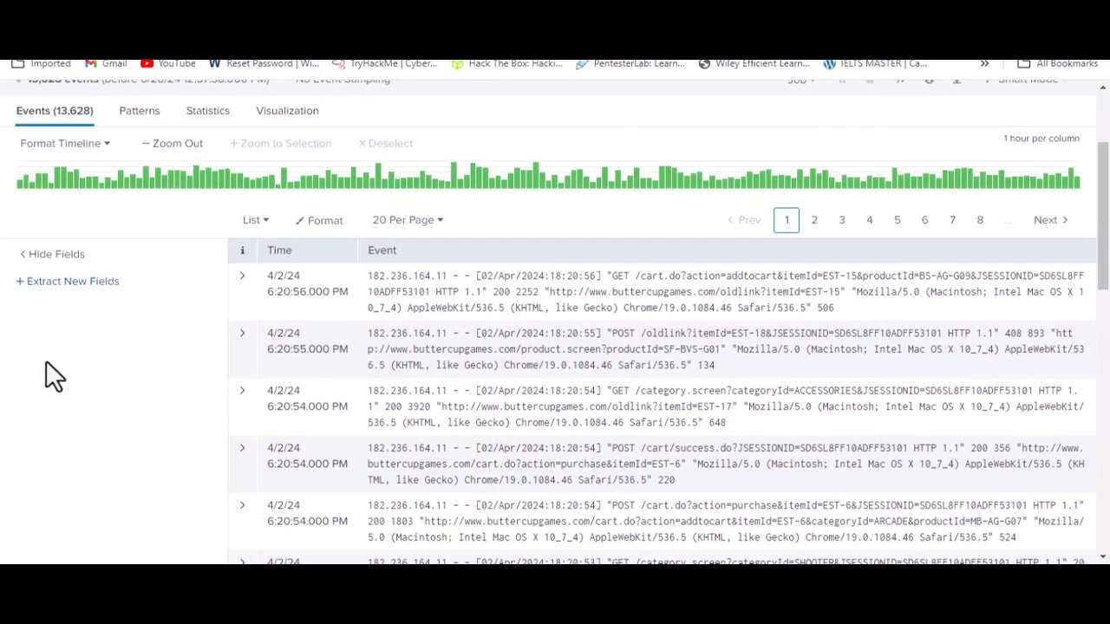
scroll(620, 460, "up", 2)
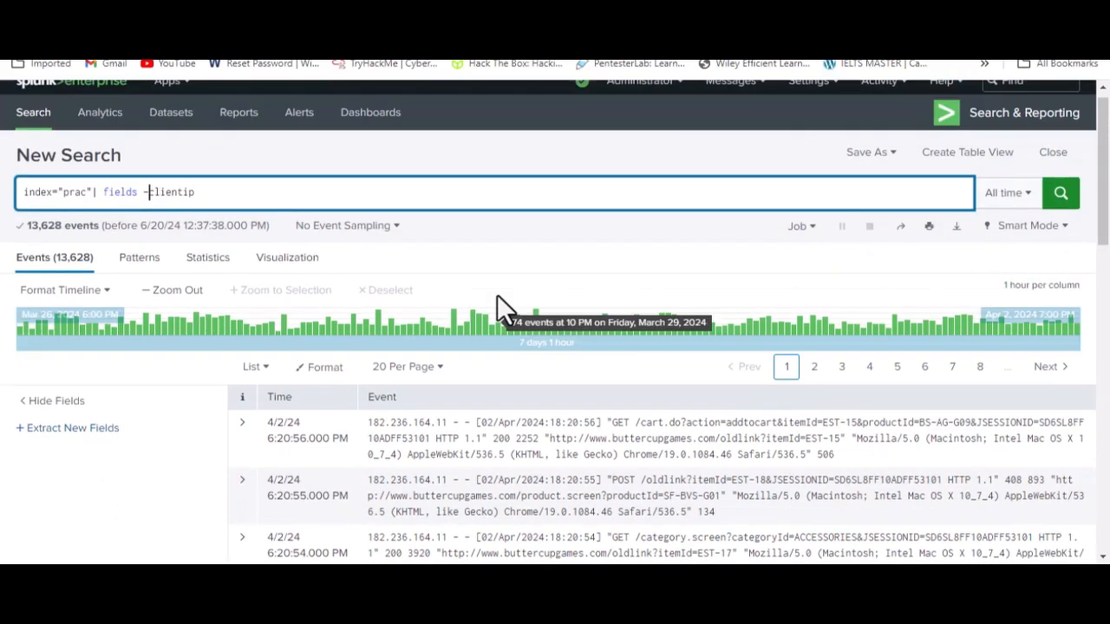